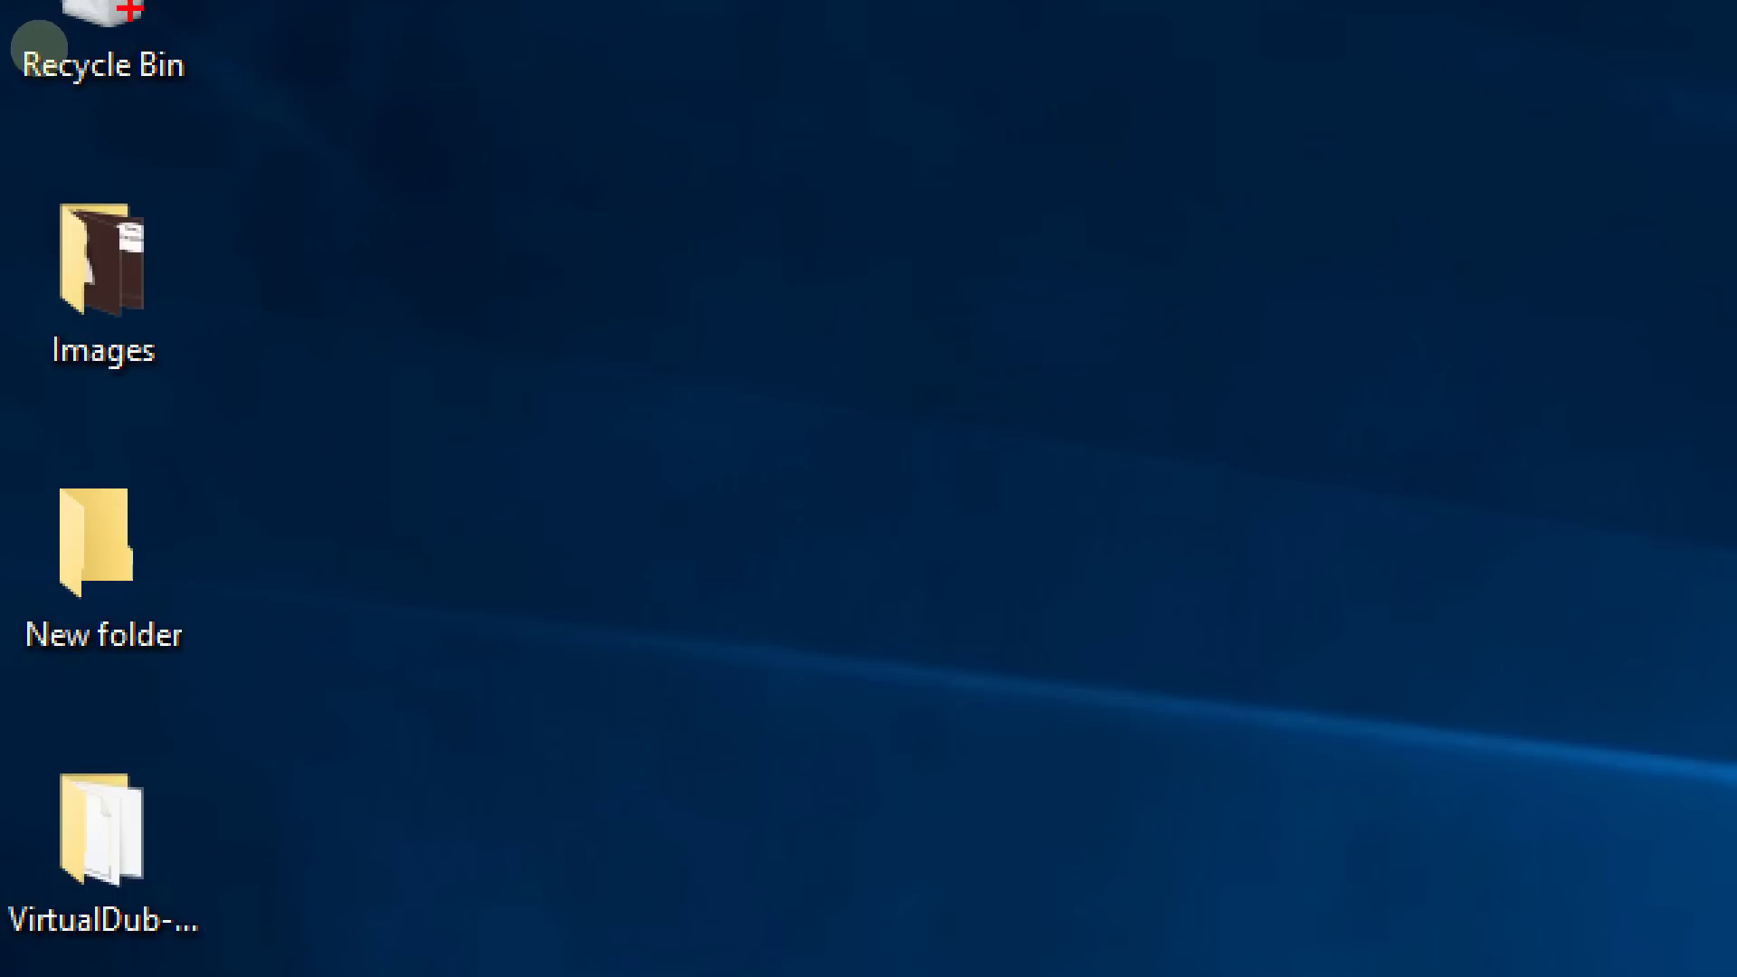
# - Bring up the desktop's right-click View options for the icon size
pyautogui.moveTo(195, 198); pyautogui.dragTo(95, 285)
pyautogui.moveTo(91, 185); pyautogui.dragTo(143, 398)
pyautogui.press('Escape')
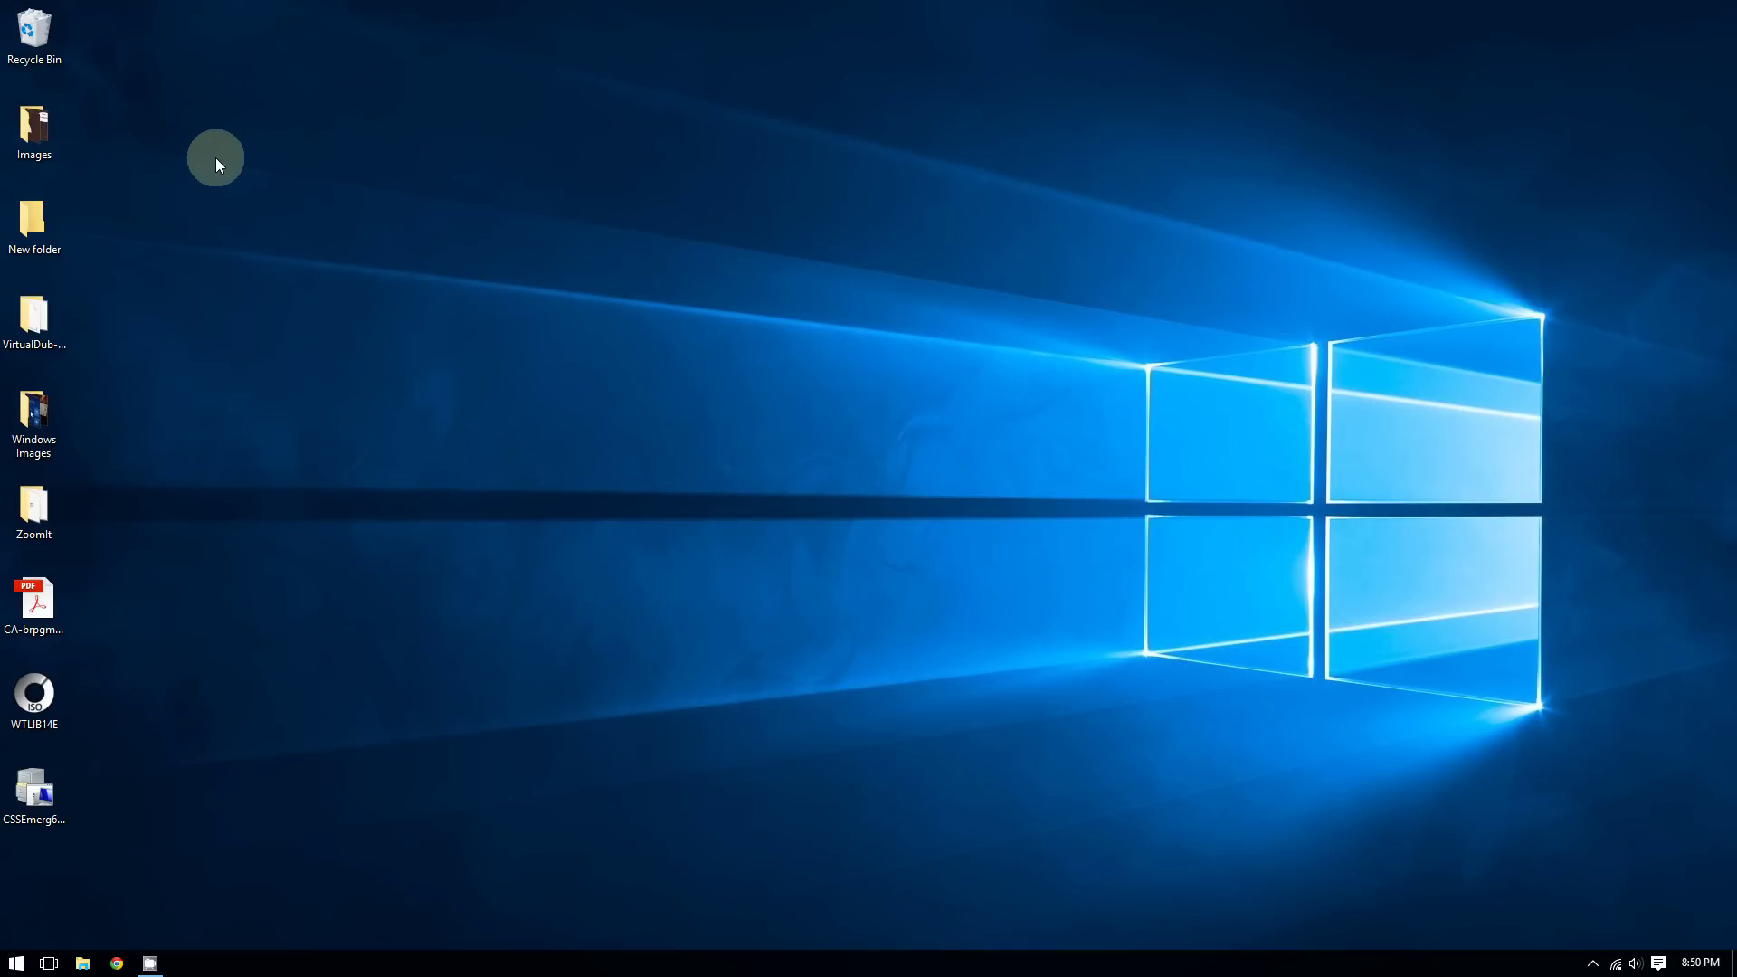
pyautogui.rightClick(216, 158)
pyautogui.moveTo(311, 177)
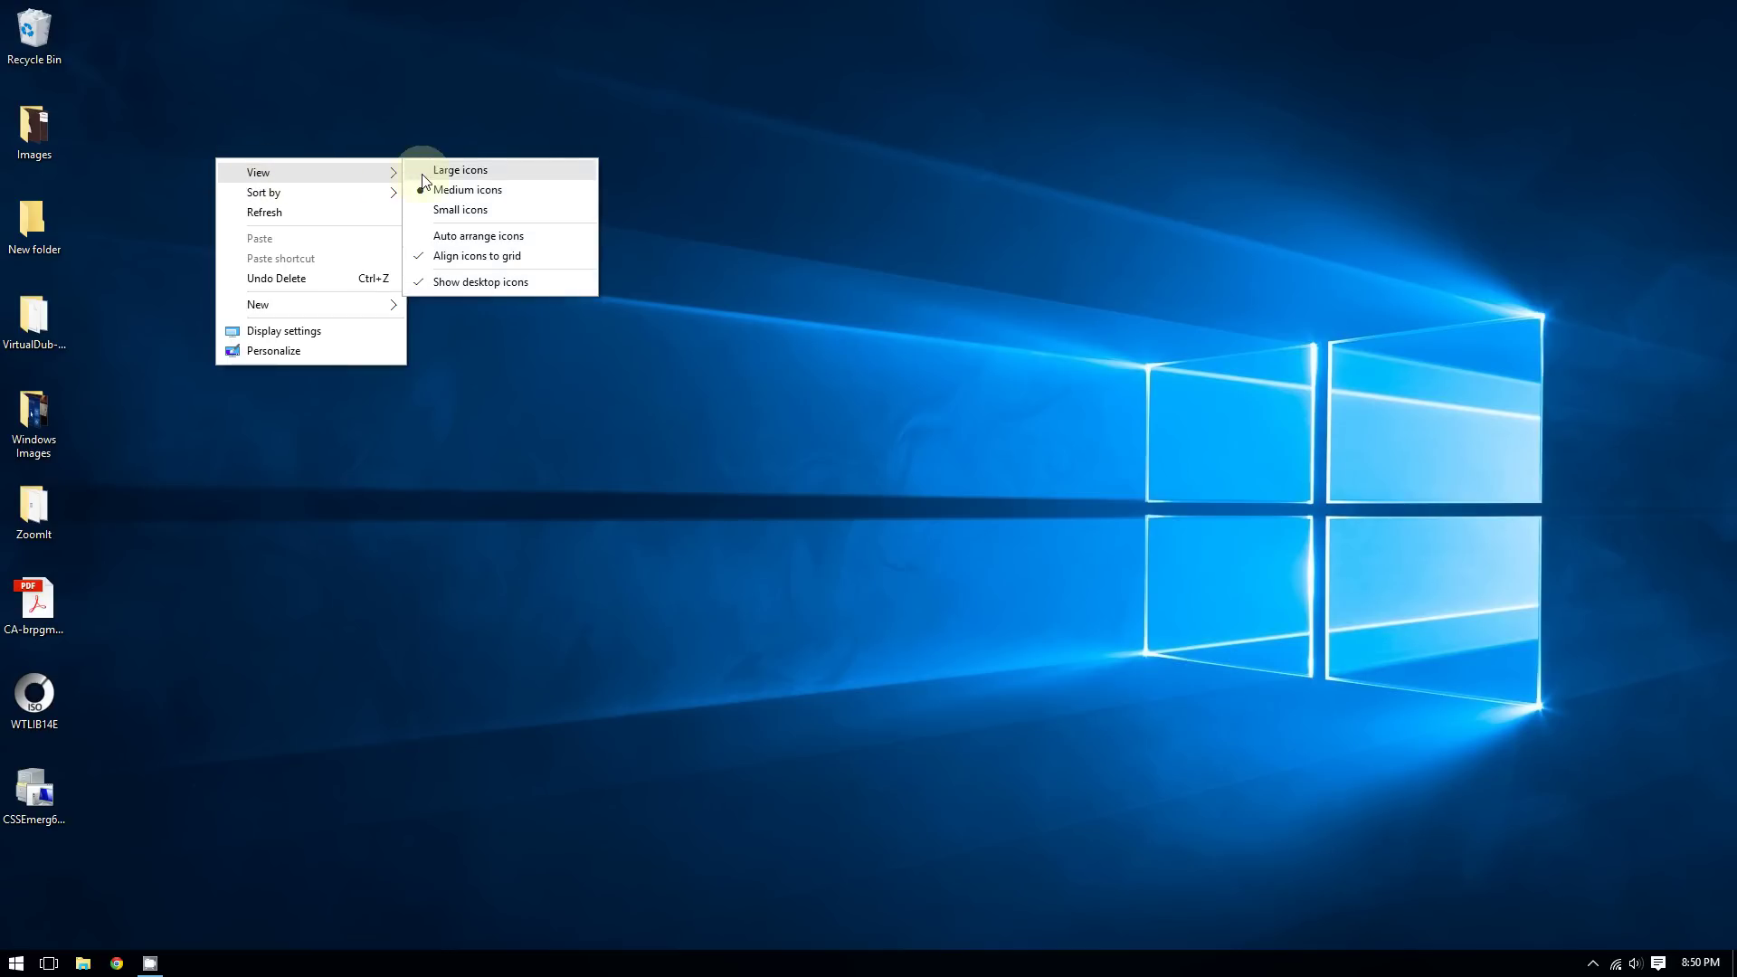
pyautogui.hotkey('ctrl', '1')
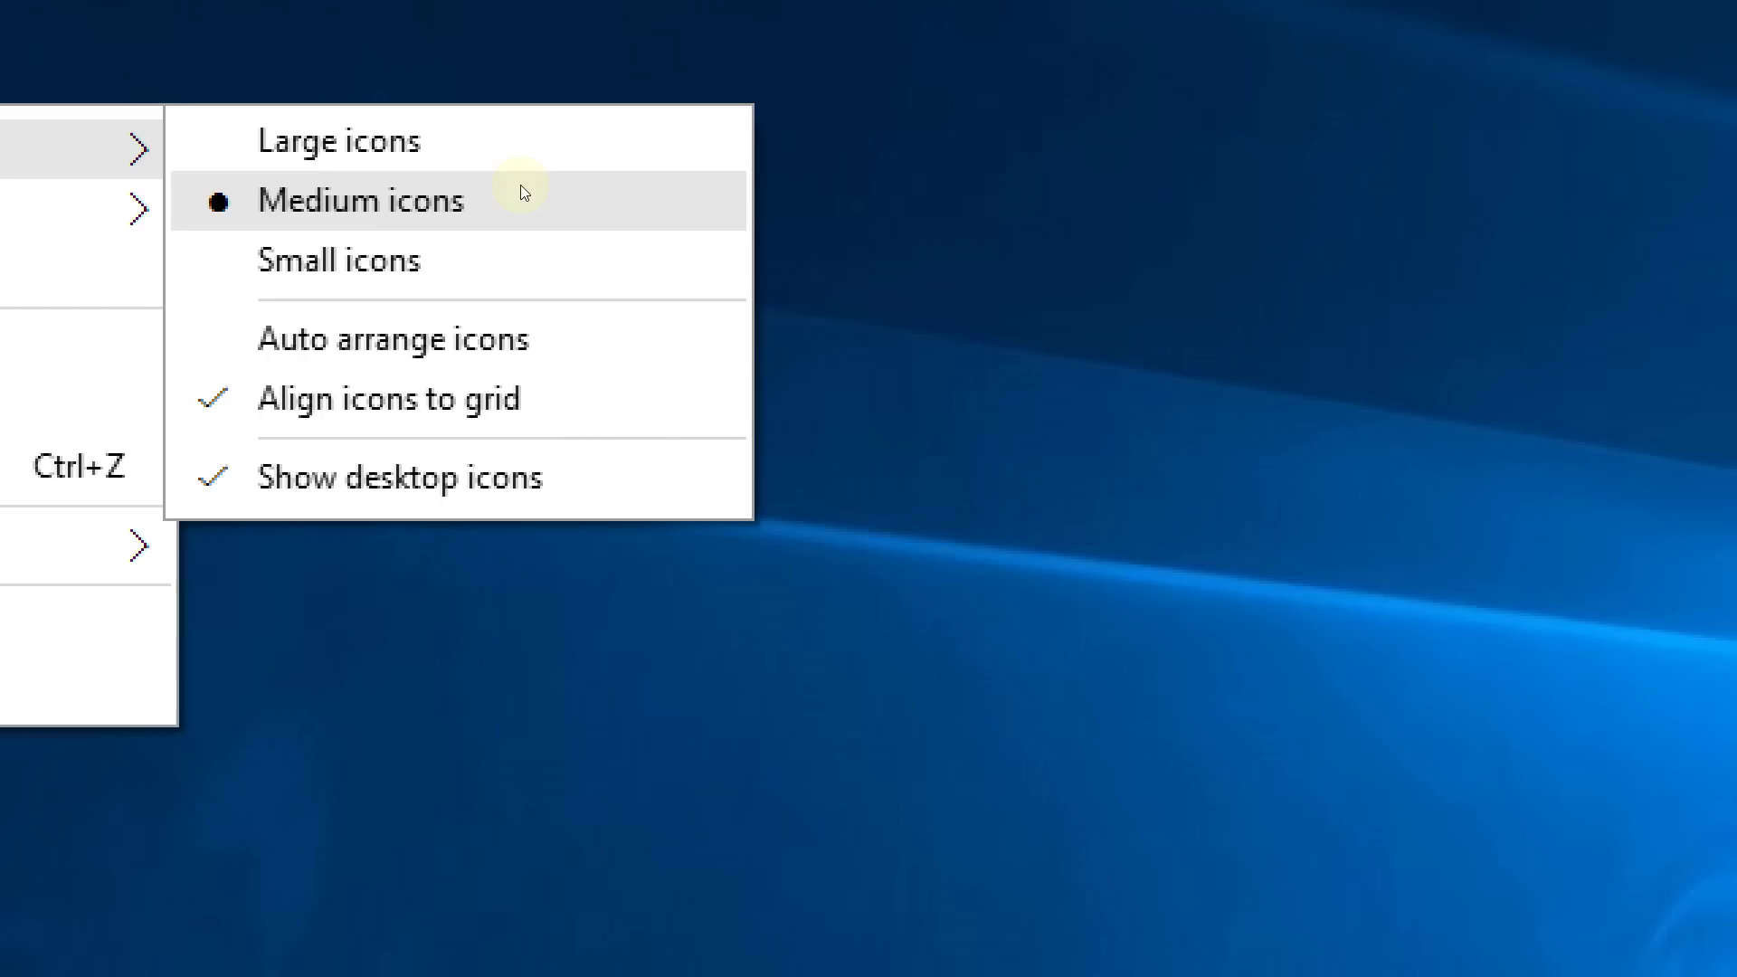
pyautogui.click(501, 170)
pyautogui.click(539, 140)
pyautogui.click(583, 197)
pyautogui.click(534, 275)
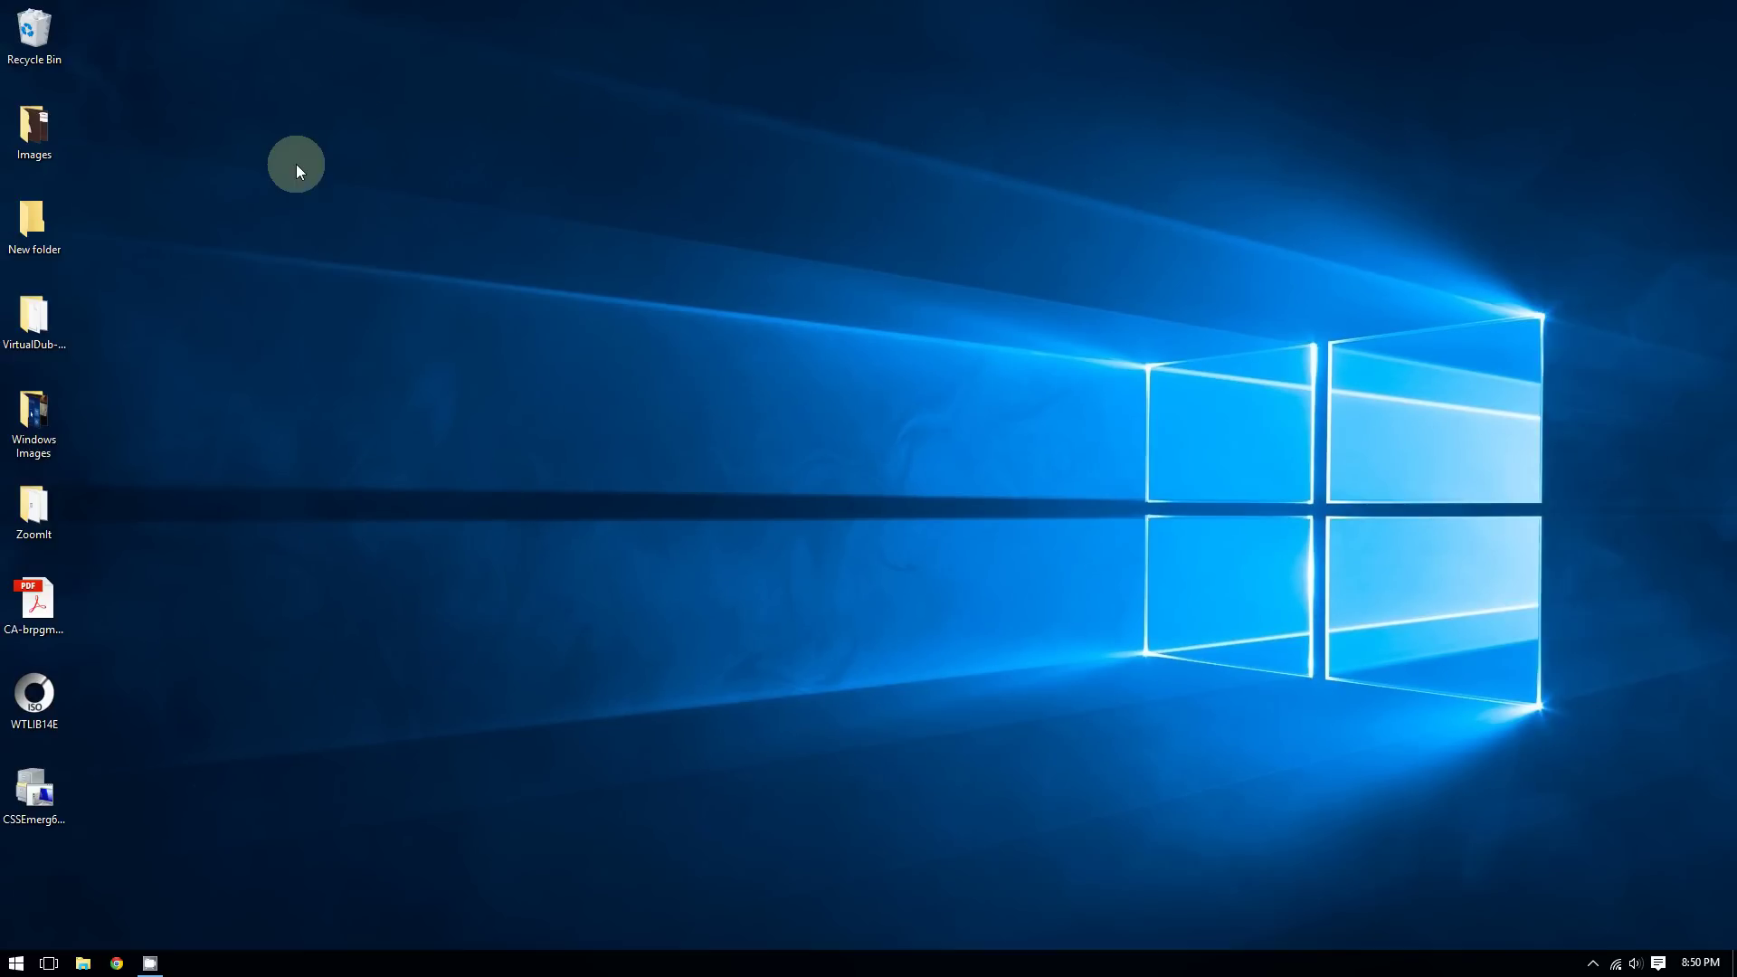
# - Switch the desktop icons to Small icons, then select and deselect all nine
pyautogui.rightClick(297, 166)
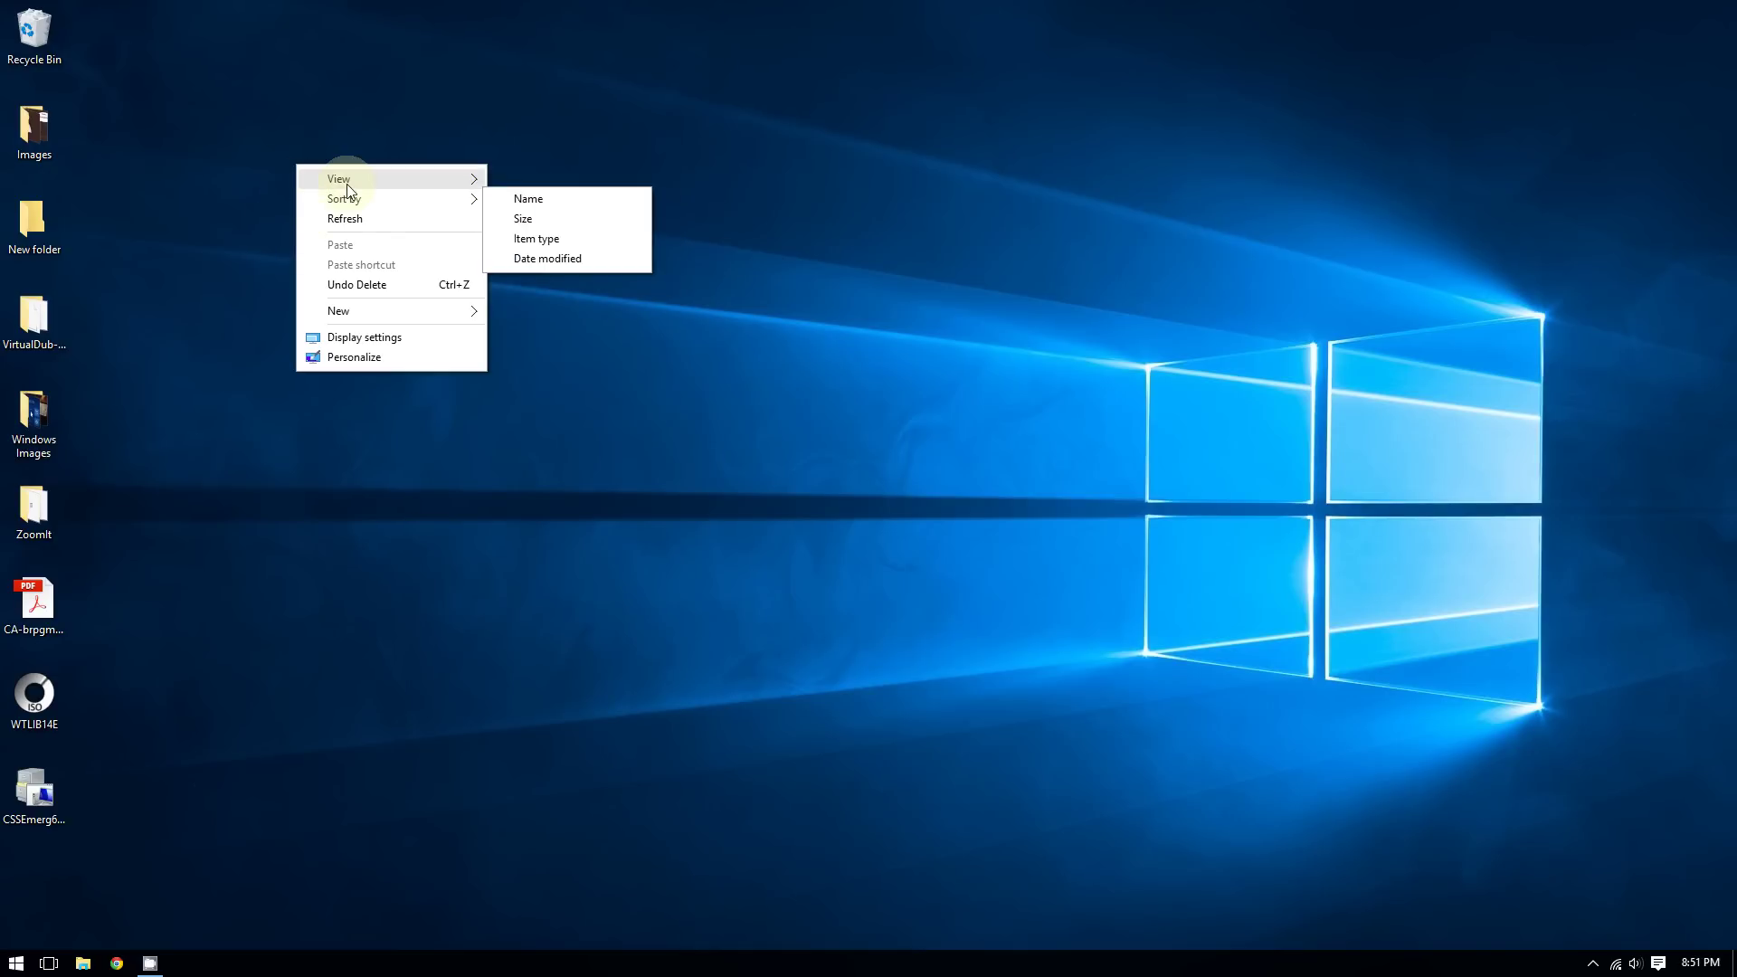
pyautogui.moveTo(351, 184)
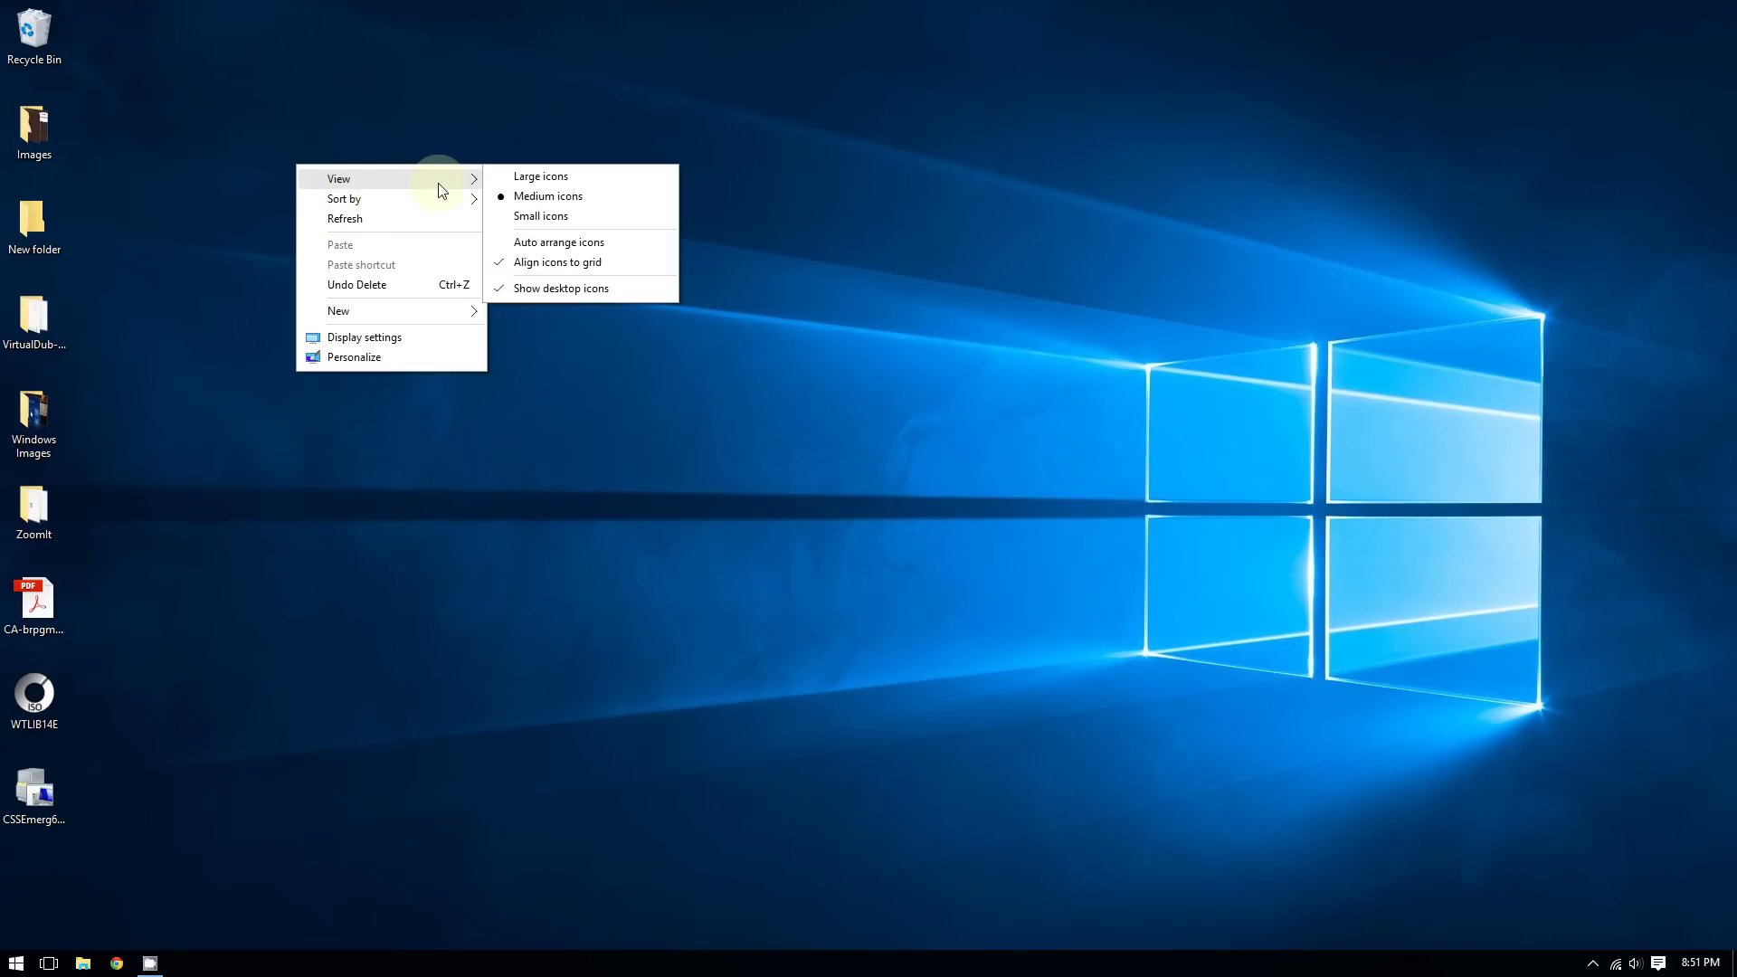
pyautogui.click(554, 215)
pyautogui.moveTo(168, 733); pyautogui.dragTo(5, 37)
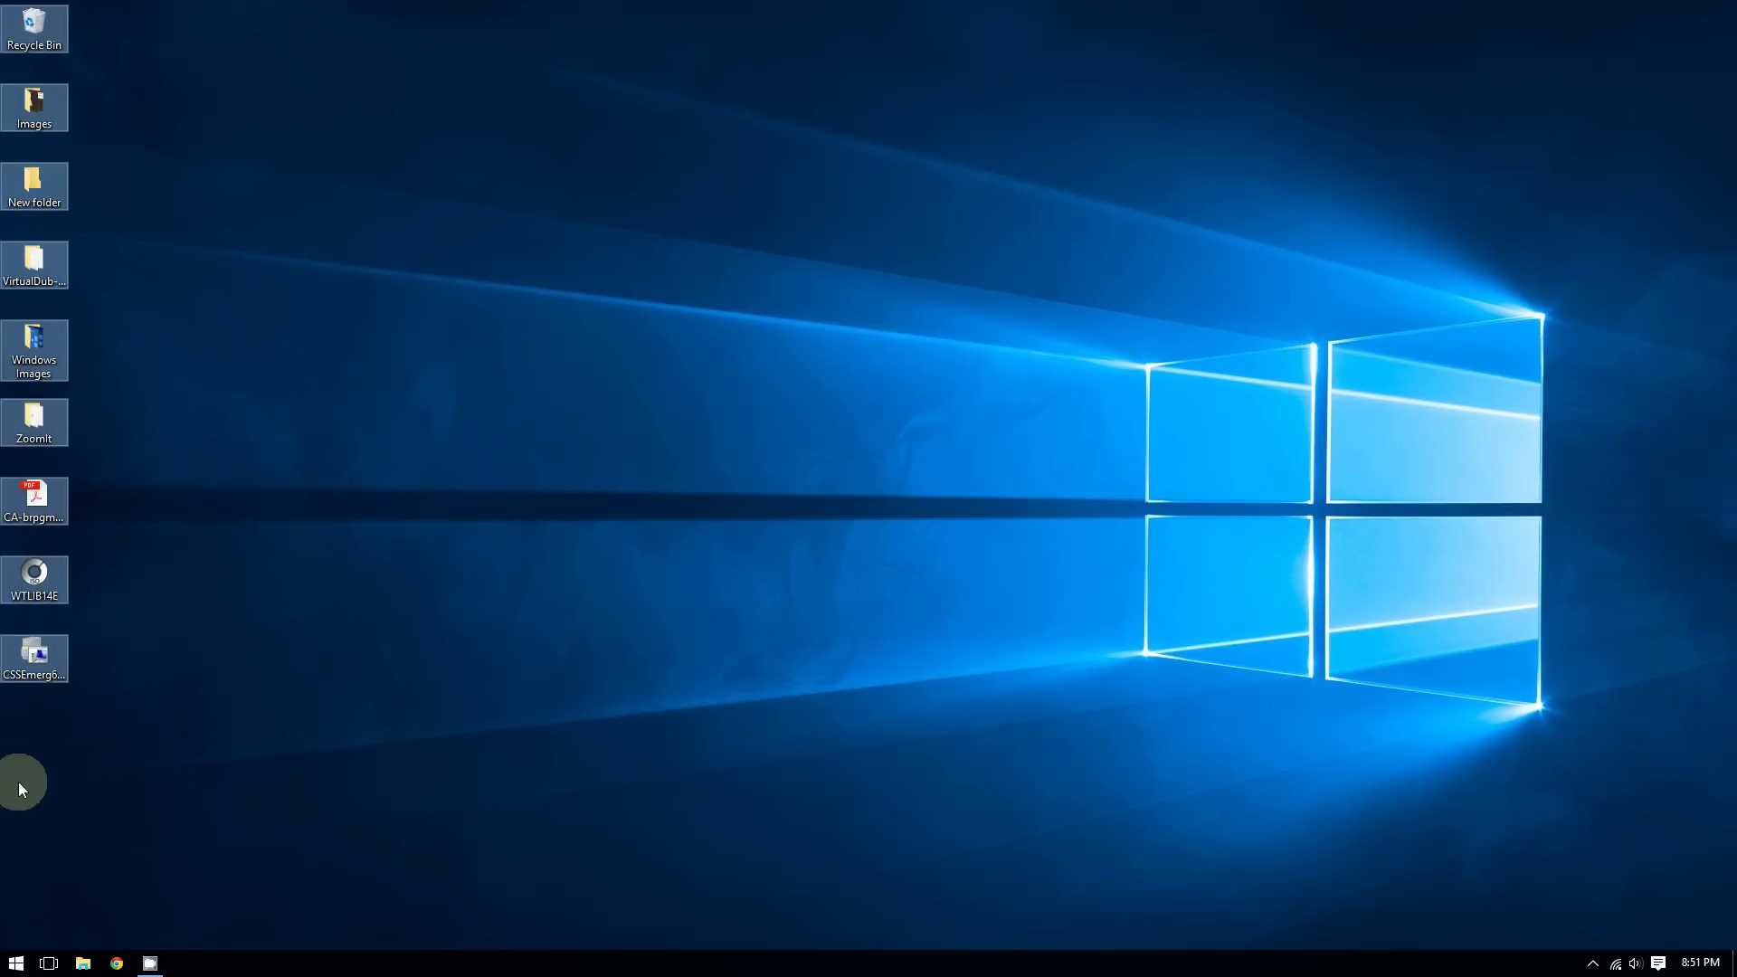
pyautogui.click(145, 220)
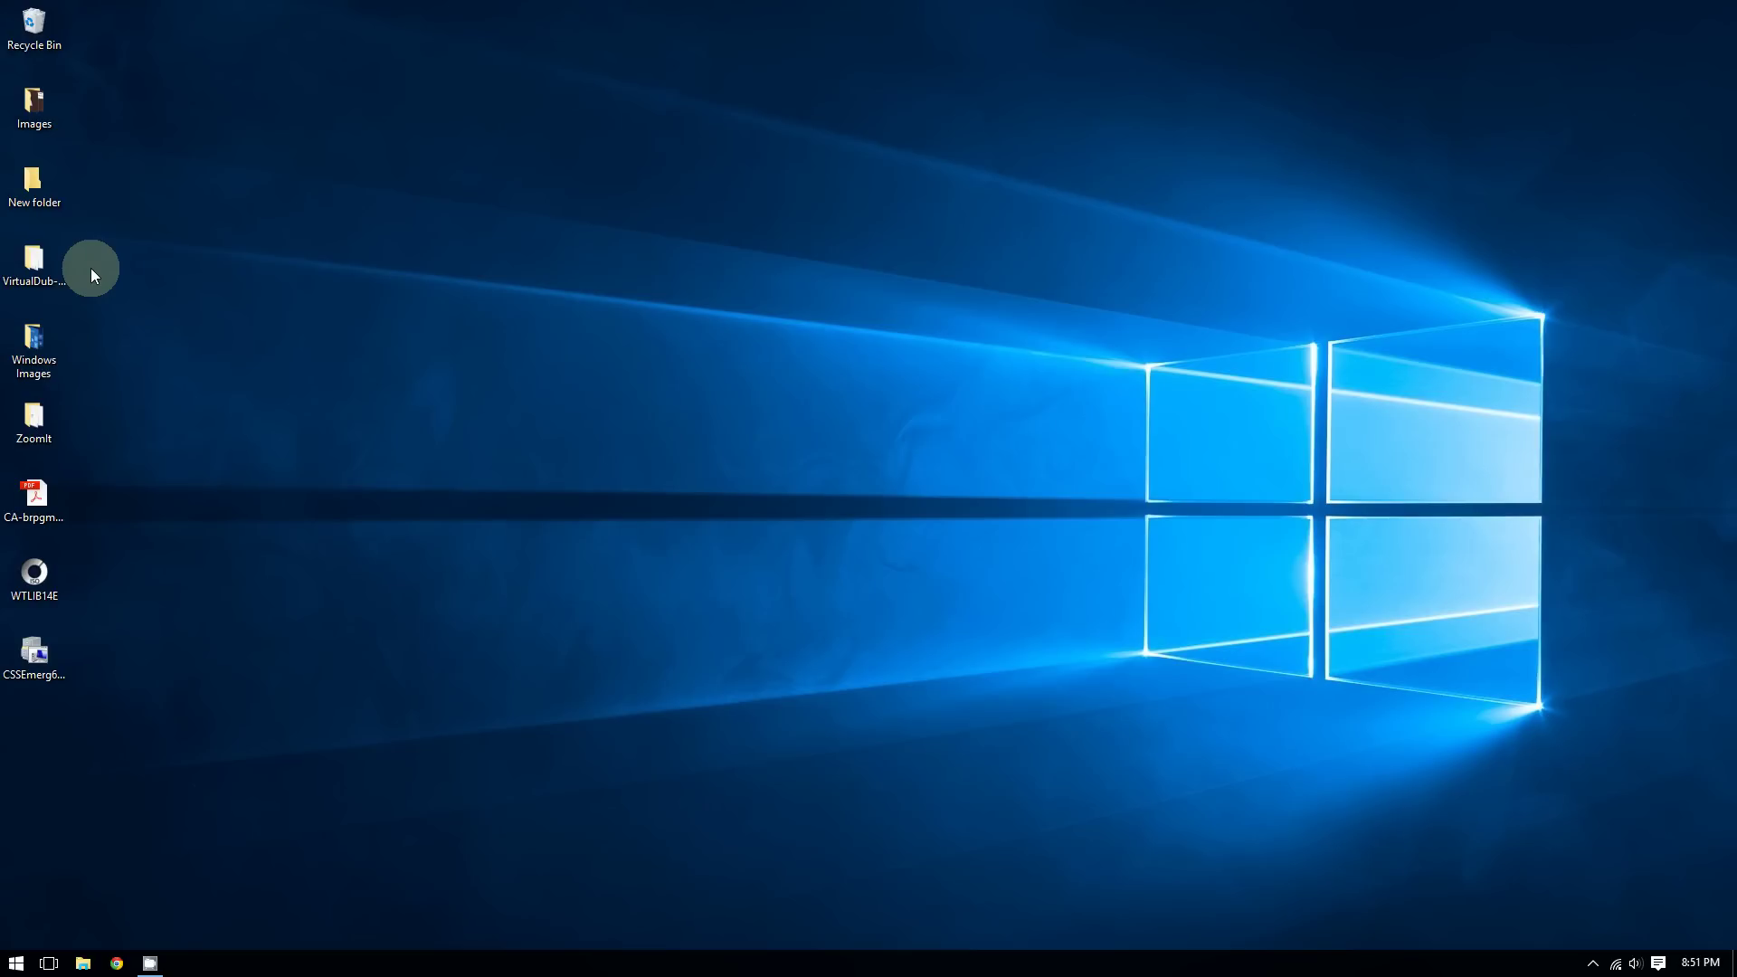
# - Switch the desktop icons to Large icons and select the resulting icon column
pyautogui.rightClick(203, 221)
pyautogui.moveTo(225, 234)
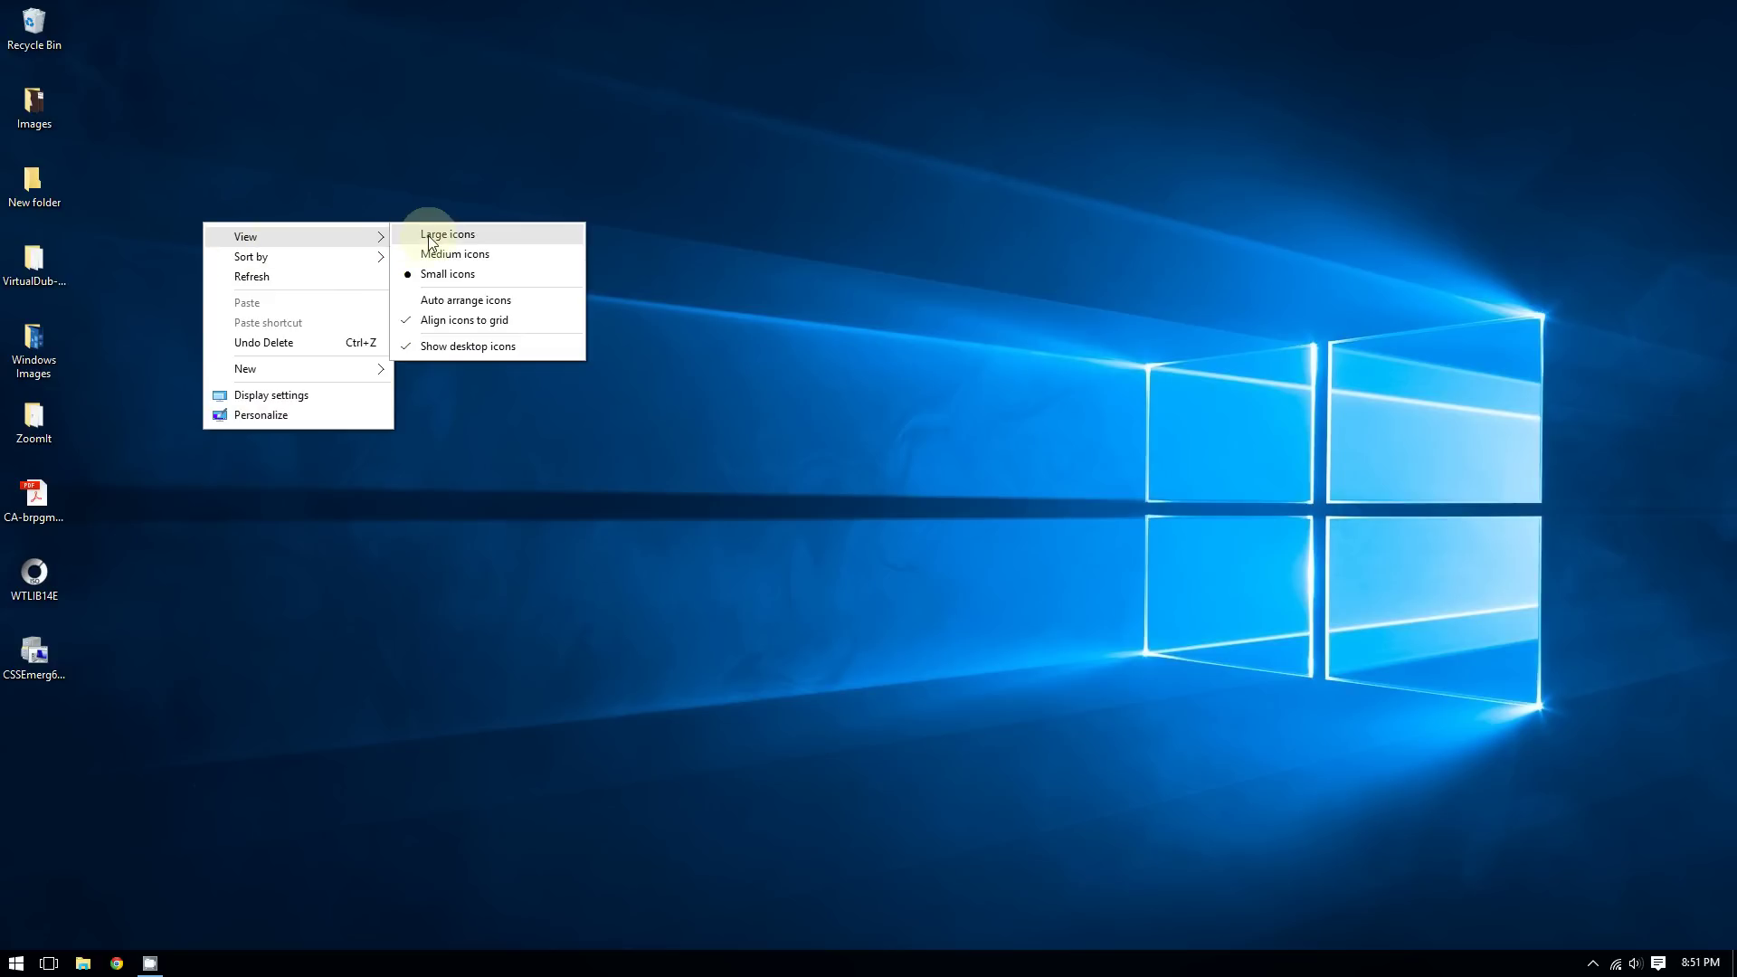
pyautogui.click(482, 235)
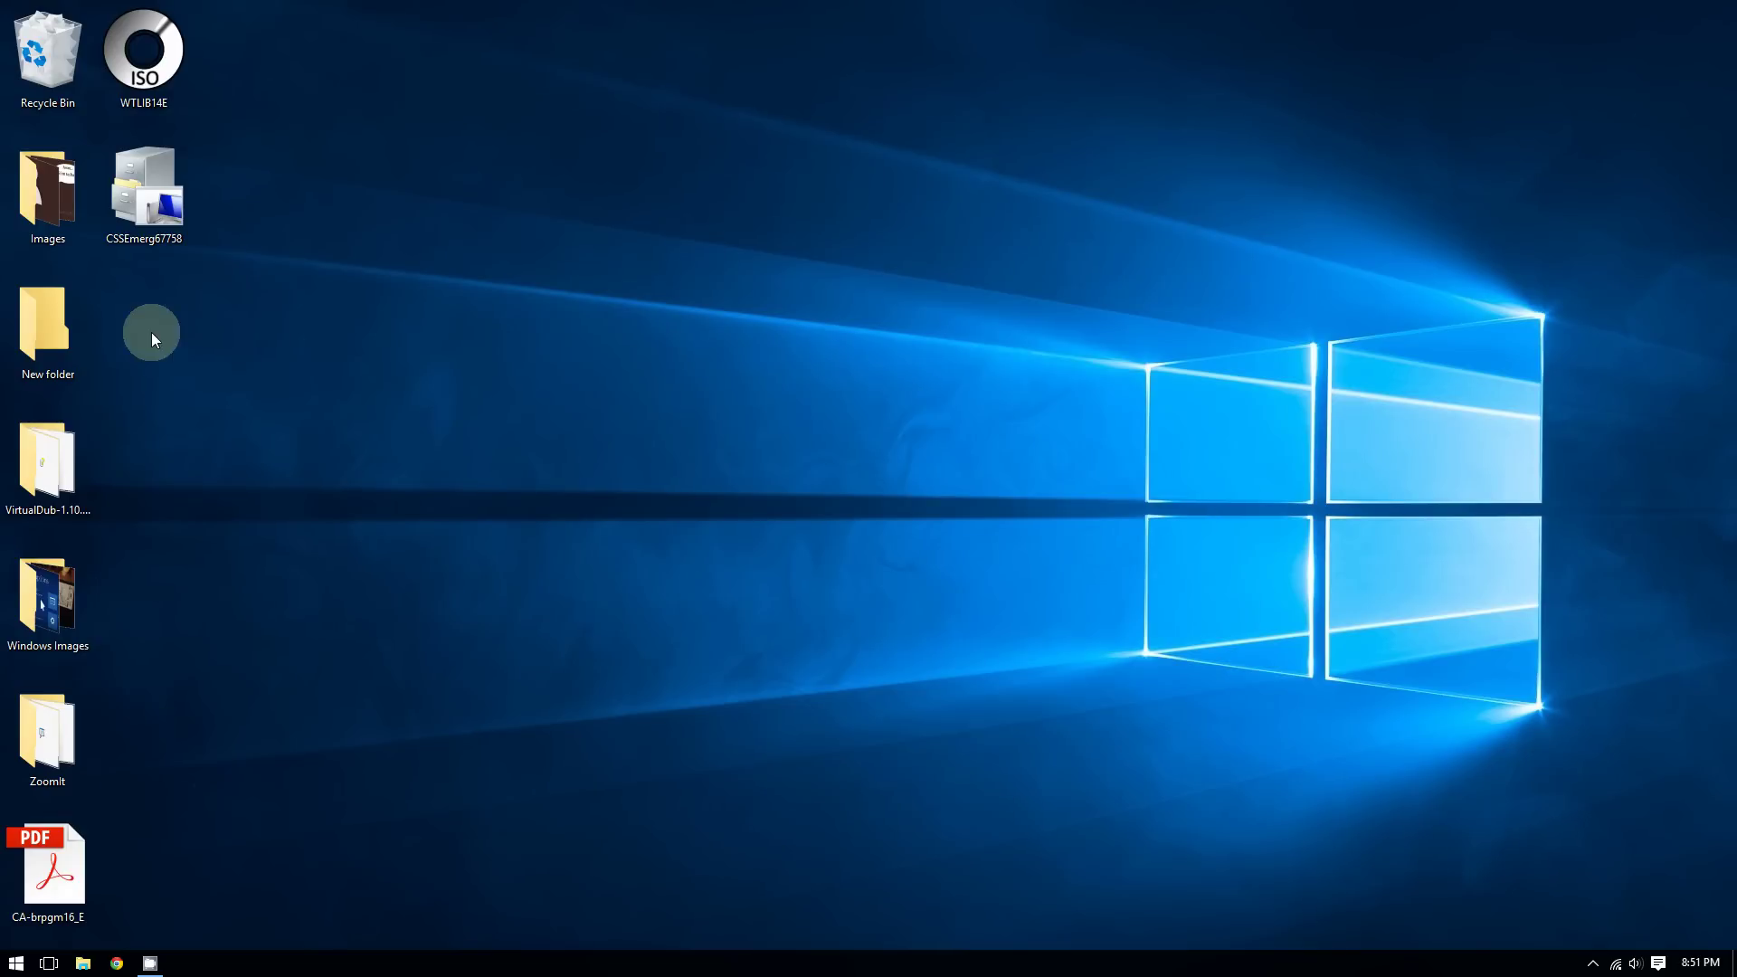
pyautogui.moveTo(376, 827); pyautogui.dragTo(0, 91)
pyautogui.click(339, 16)
pyautogui.moveTo(365, 3); pyautogui.dragTo(398, 229)
# - Open the Desktop folder from Frequent folders in File Explorer and maximize the window
pyautogui.click(79, 965)
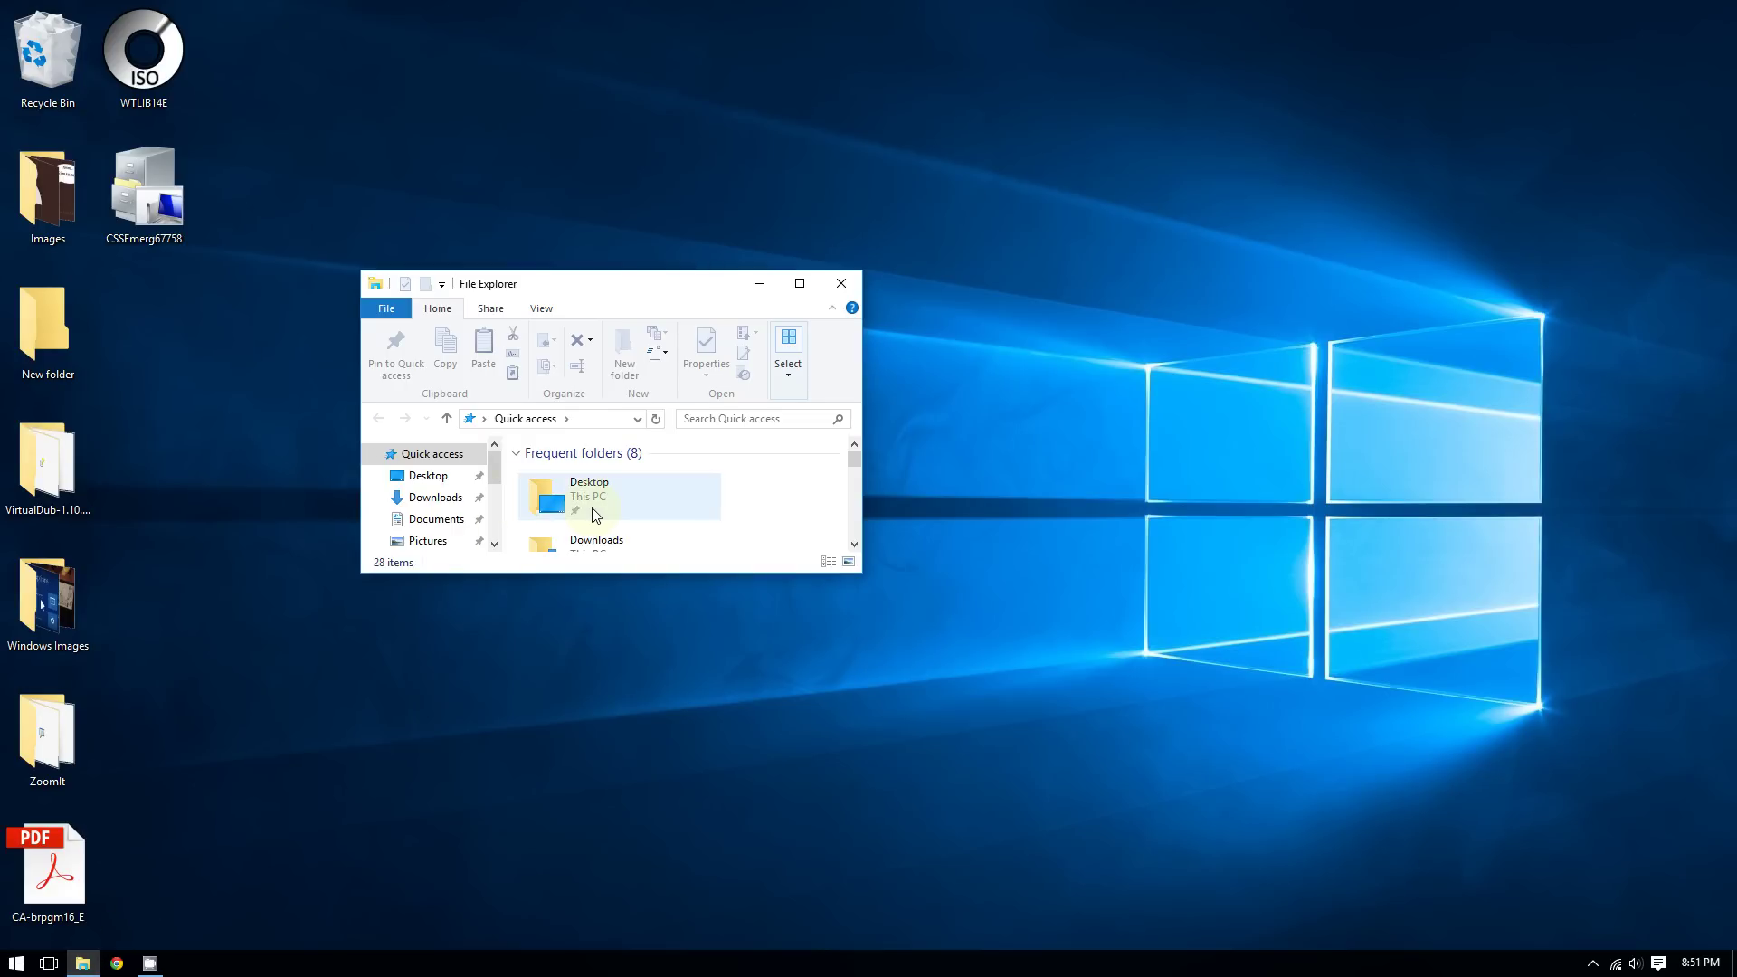
pyautogui.click(596, 515)
pyautogui.doubleClick(596, 515)
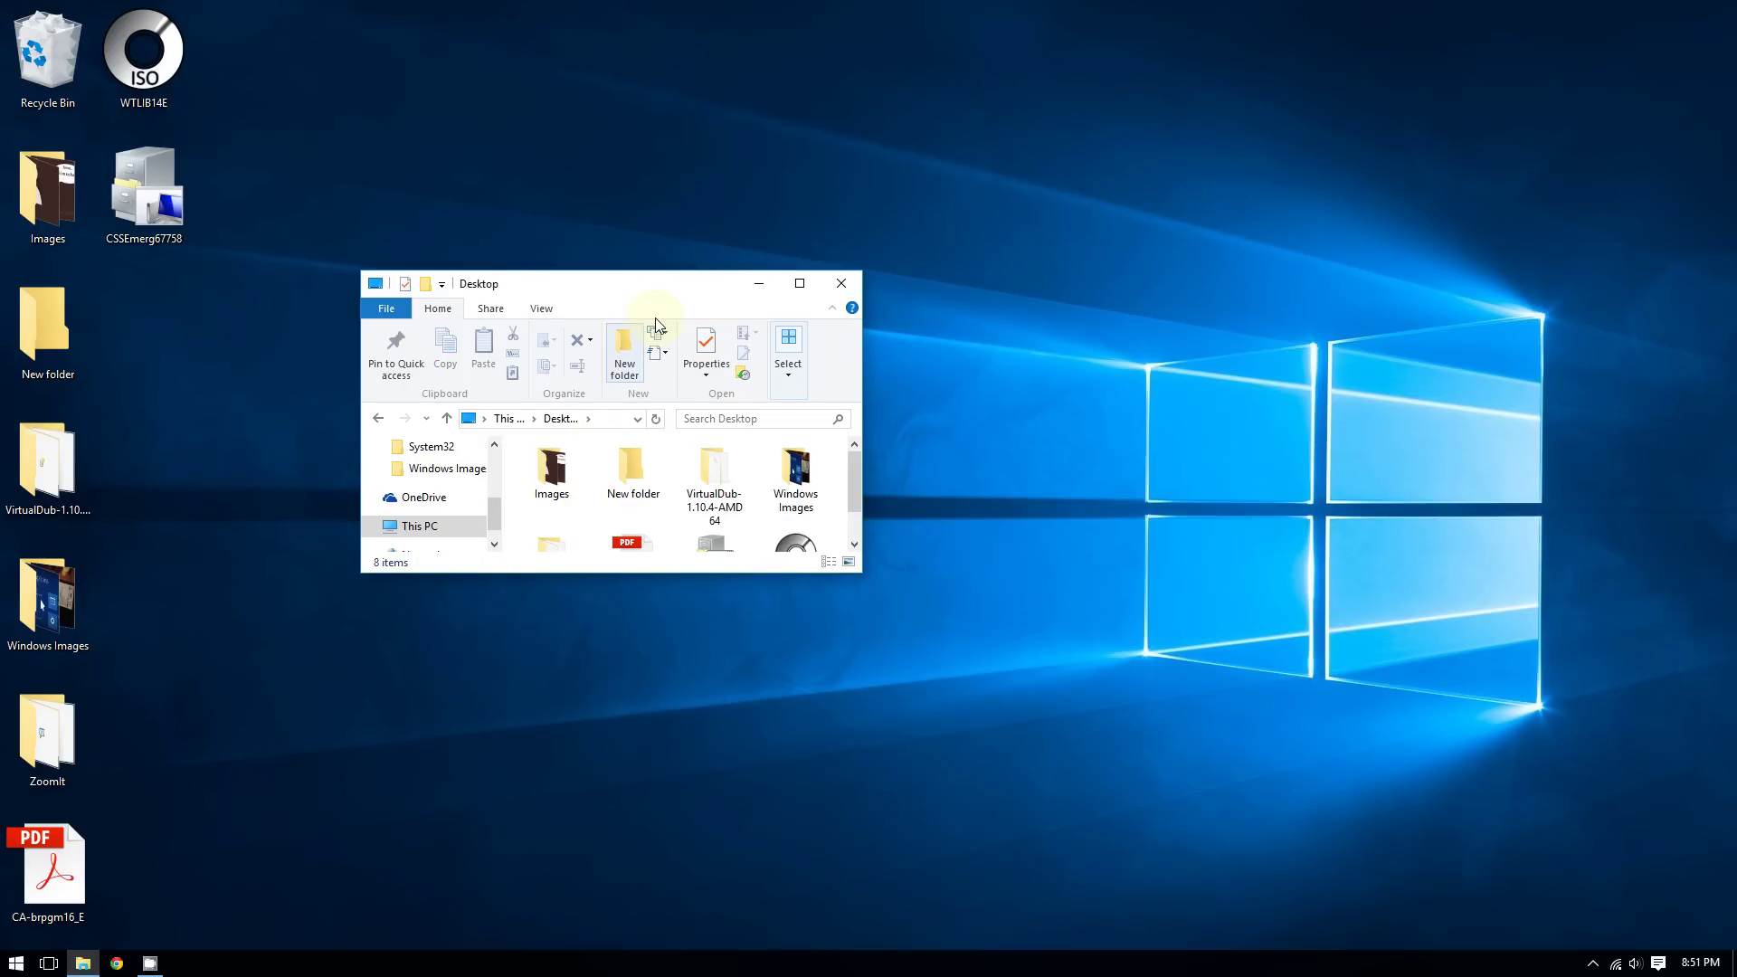
pyautogui.click(798, 281)
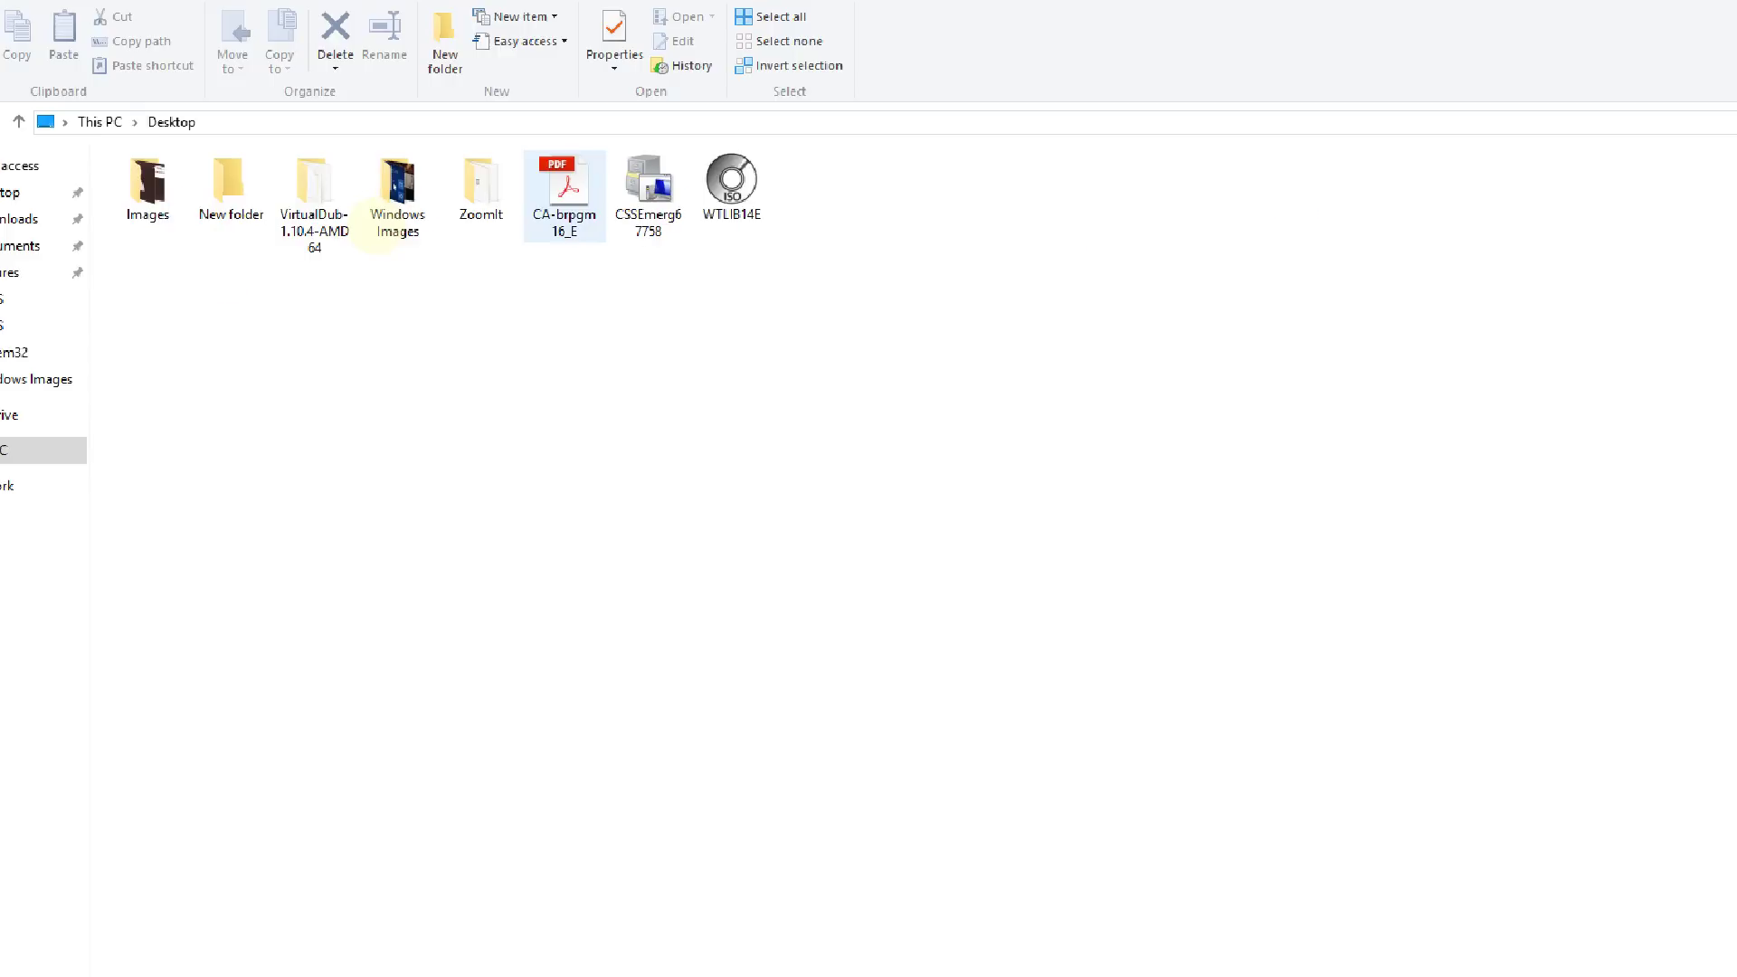
# - Bring up the Desktop folder's right-click view options, then dismiss the menu
pyautogui.rightClick(331, 409)
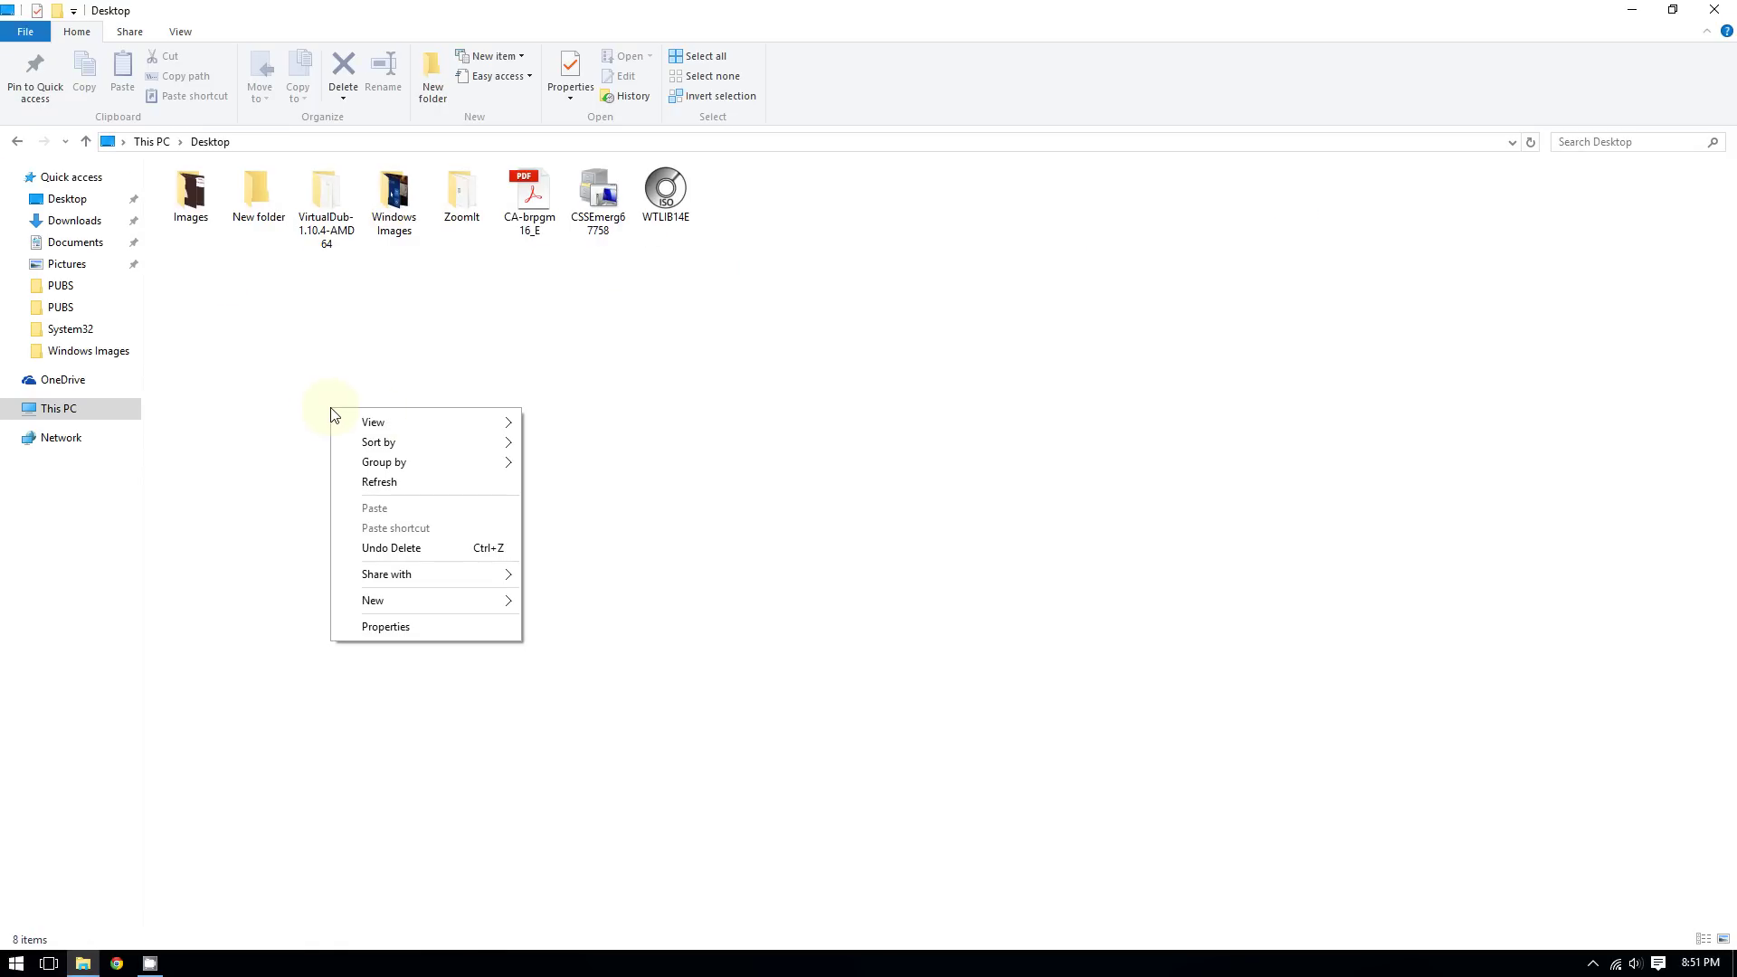
pyautogui.moveTo(422, 424)
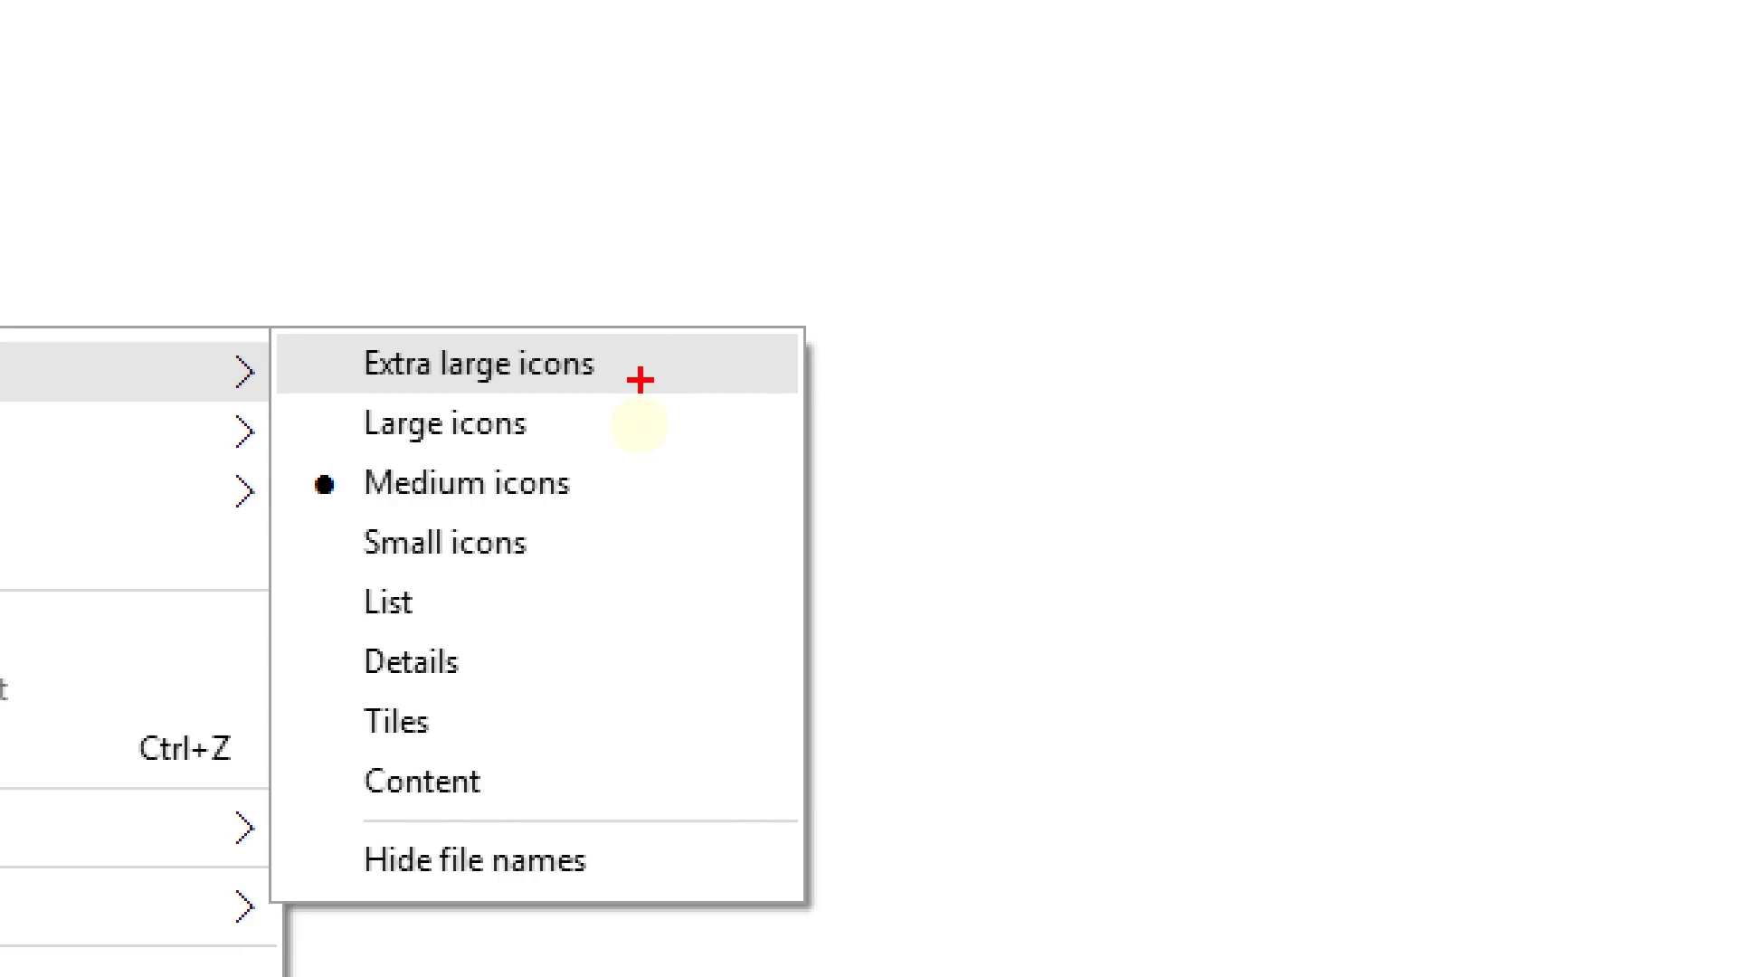
pyautogui.moveTo(635, 375)
pyautogui.mouseDown()
pyautogui.moveTo(677, 374)
pyautogui.moveTo(610, 381)
pyautogui.moveTo(599, 400)
pyautogui.moveTo(620, 401)
pyautogui.mouseUp()
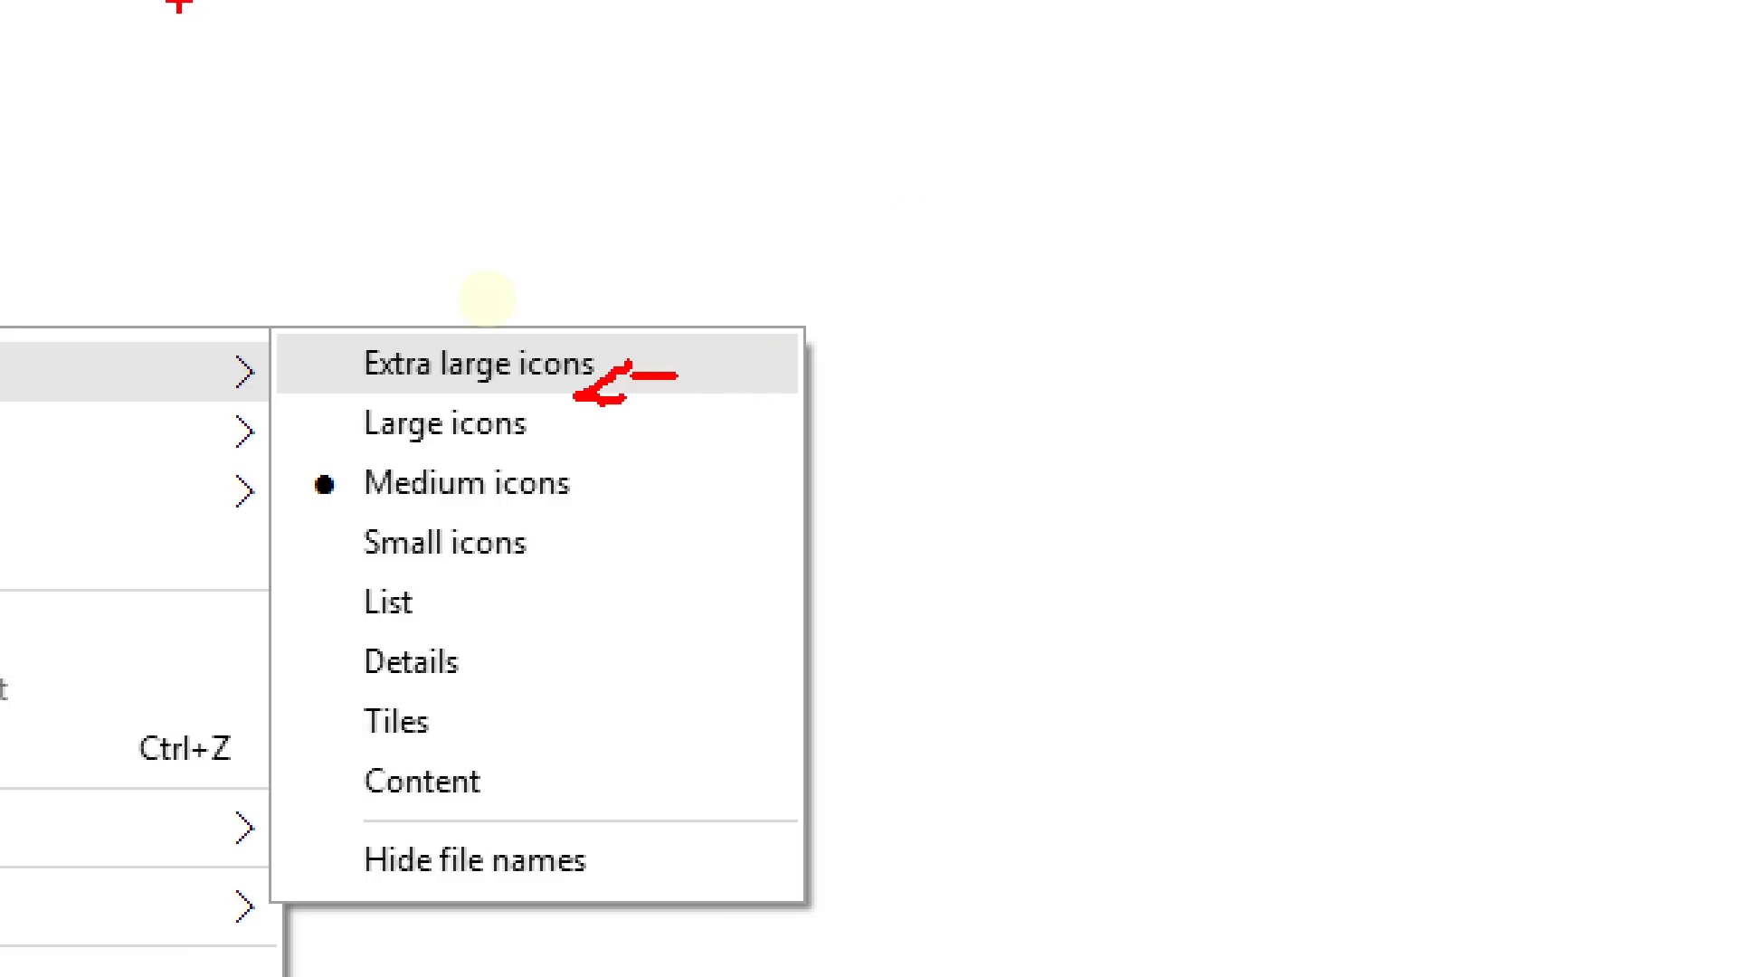
pyautogui.press('Escape')
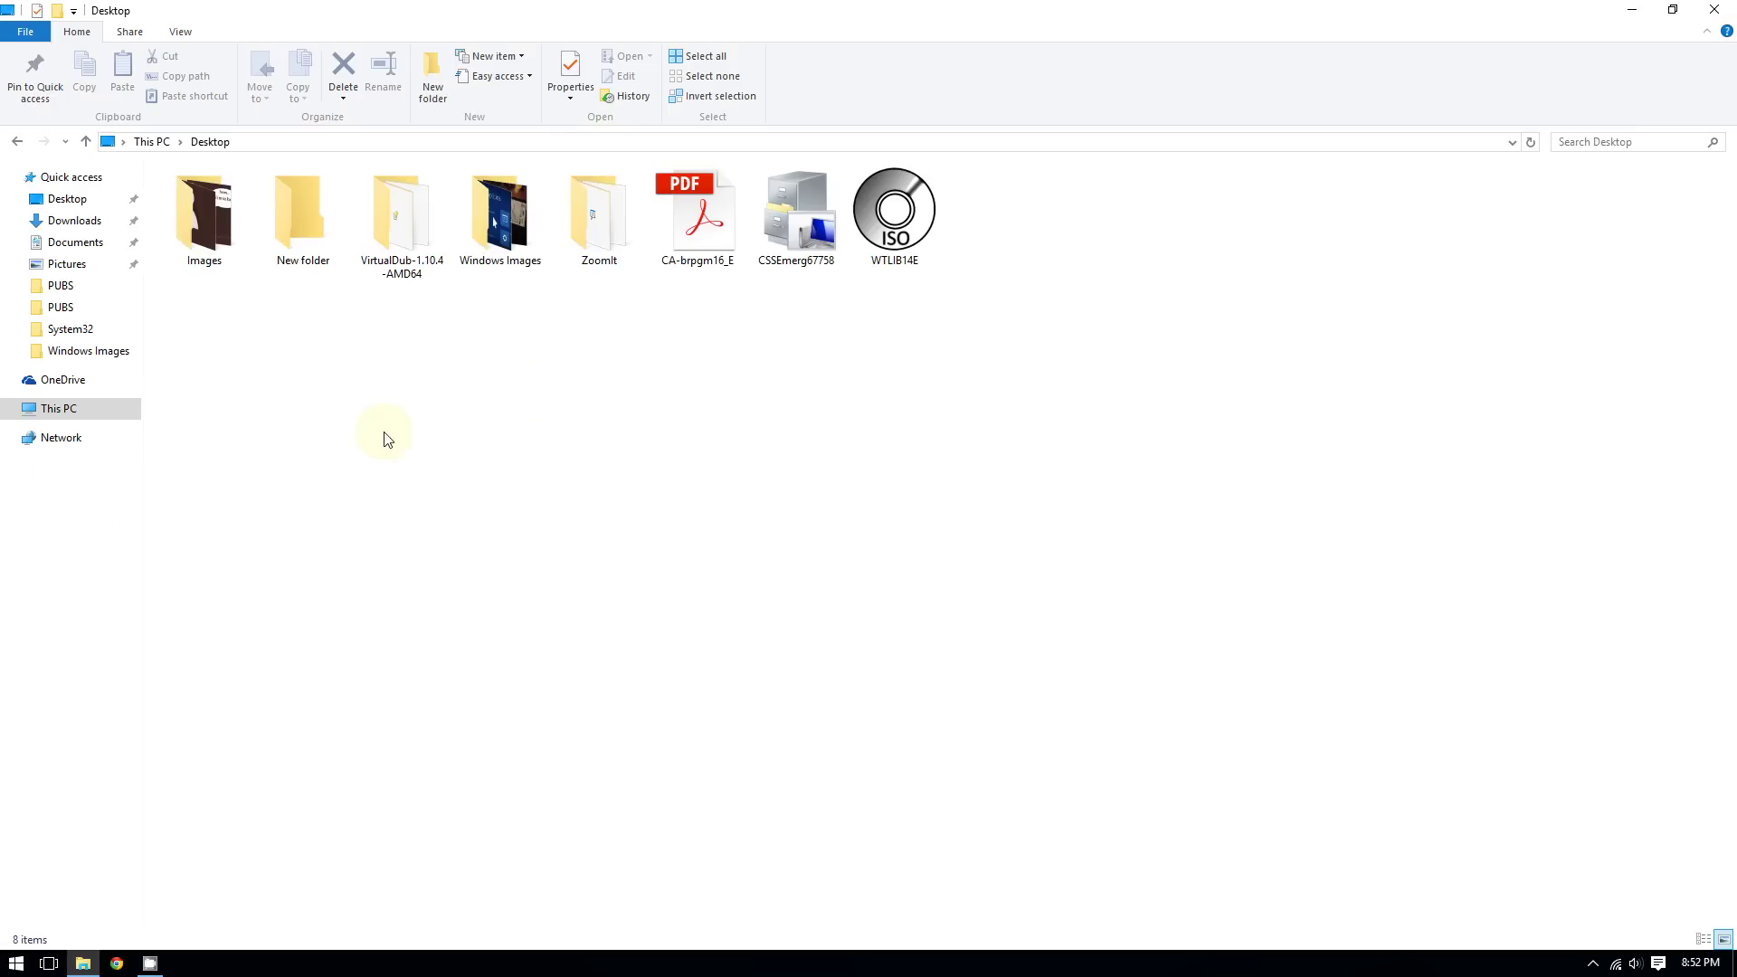
# - Show the Desktop folder's items as Extra large icons and restore the window to a smaller size
pyautogui.rightClick(370, 440)
pyautogui.moveTo(398, 440)
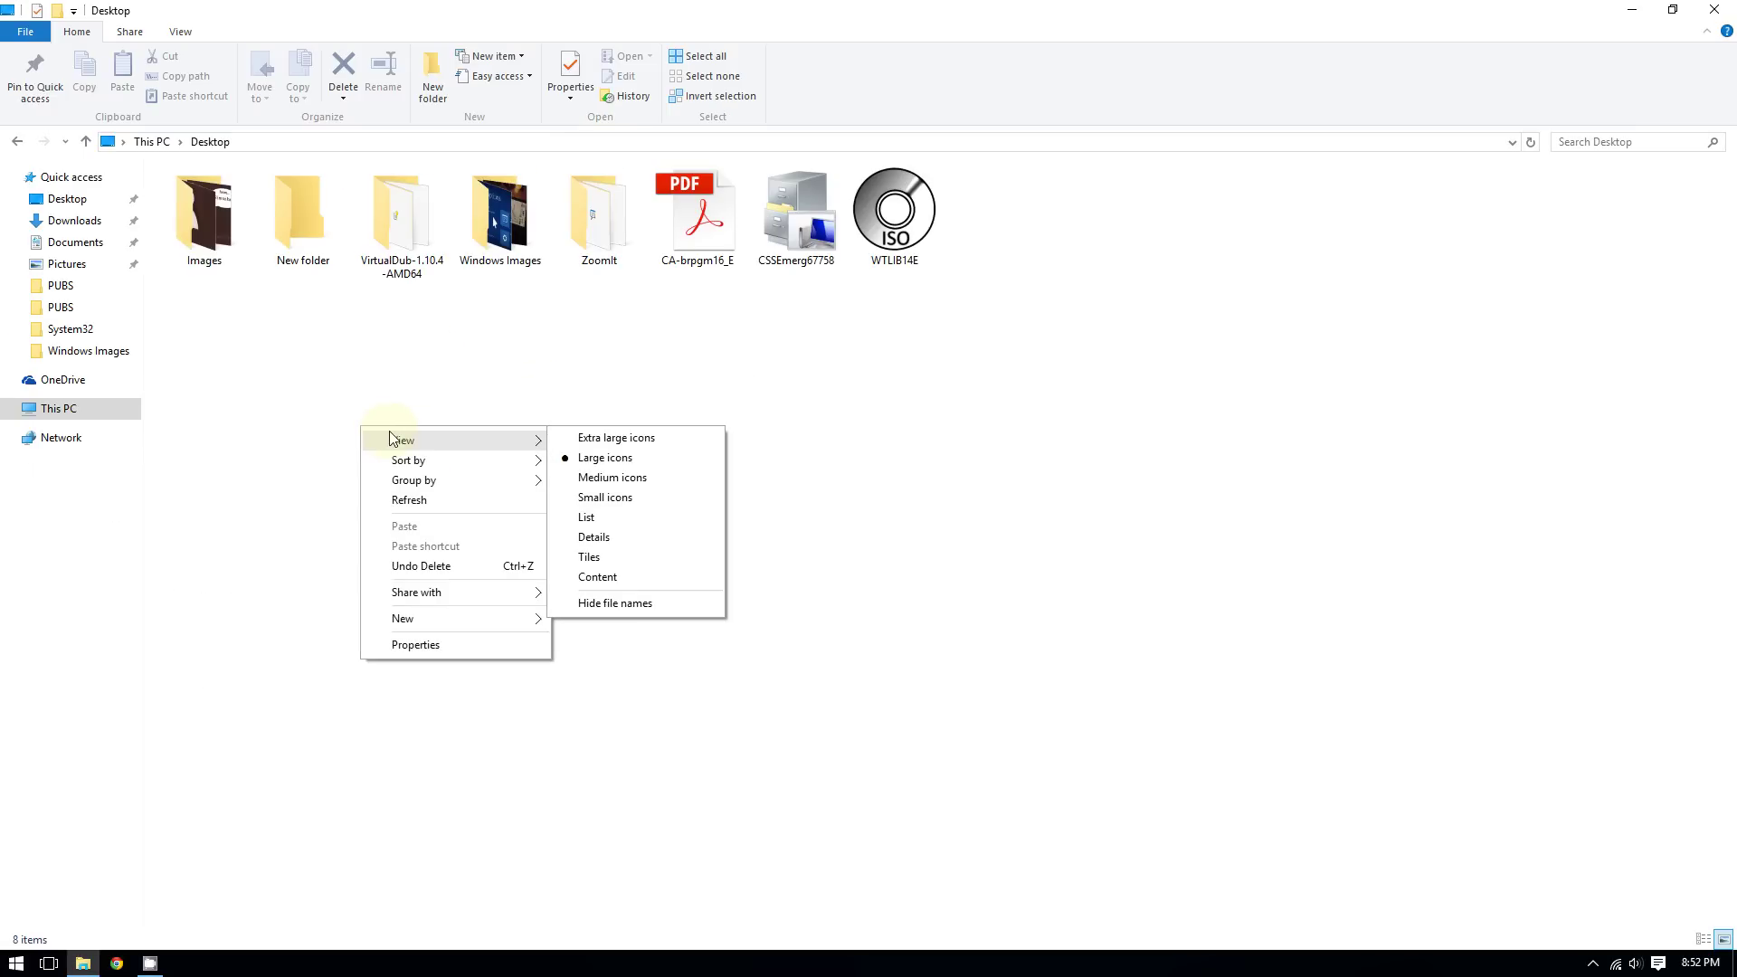
pyautogui.click(611, 443)
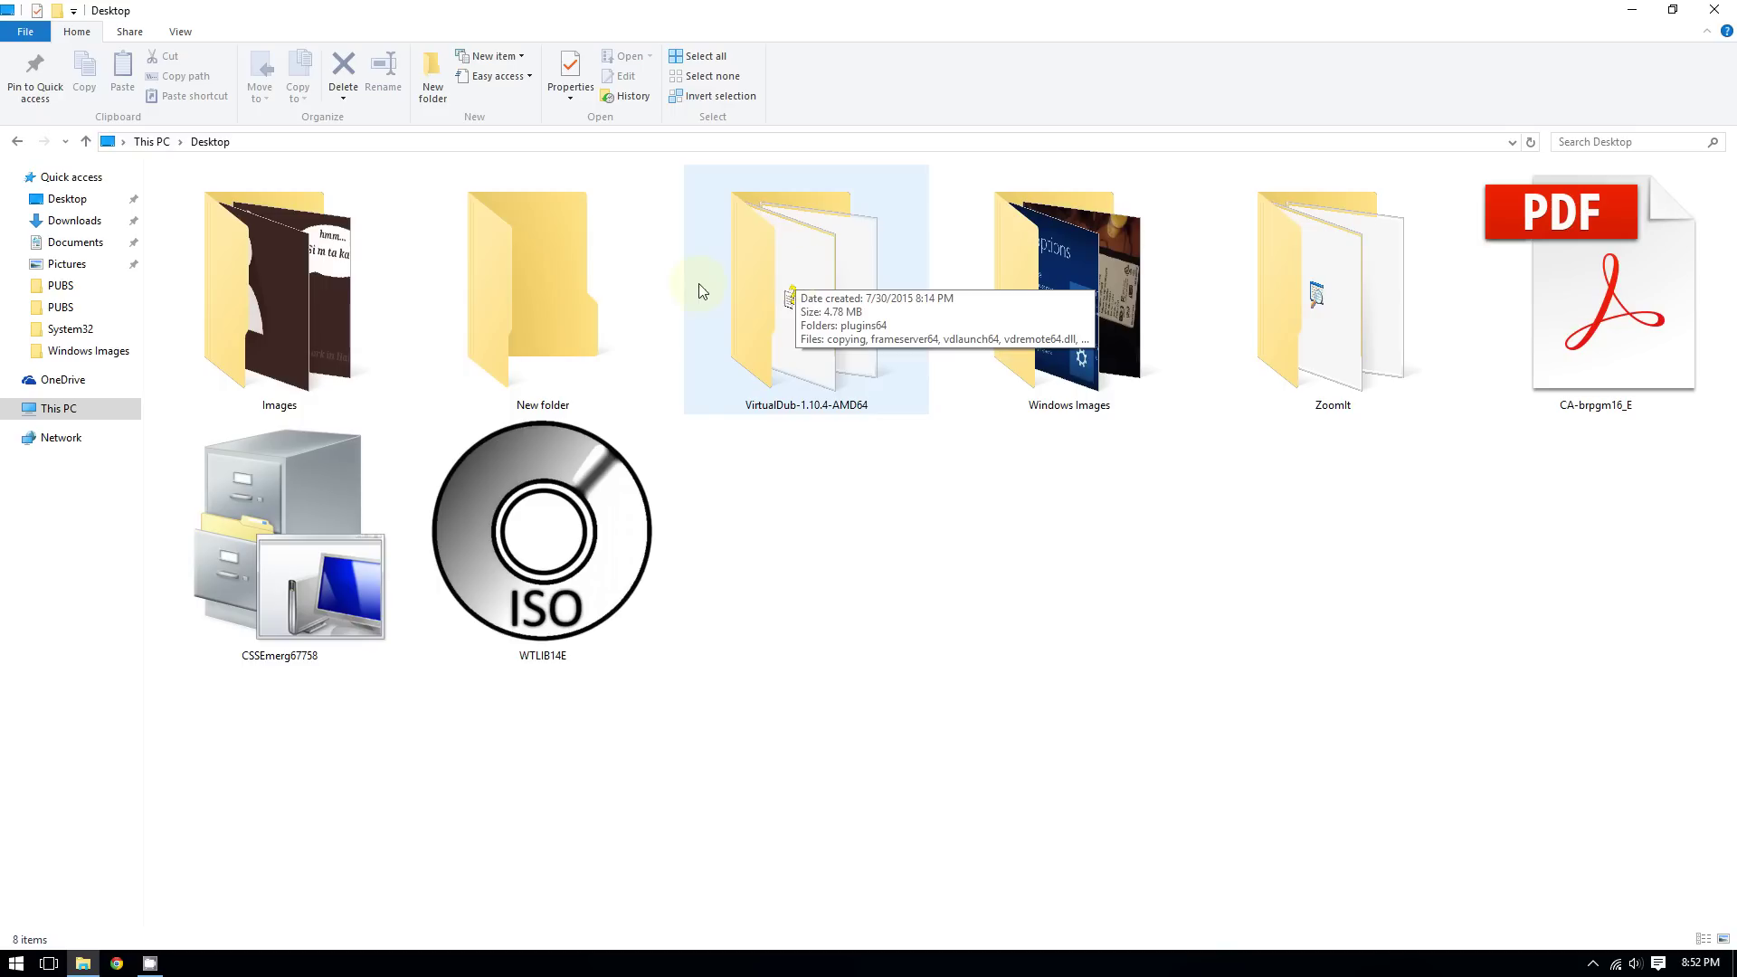
pyautogui.moveTo(1648, 708); pyautogui.dragTo(1261, 537)
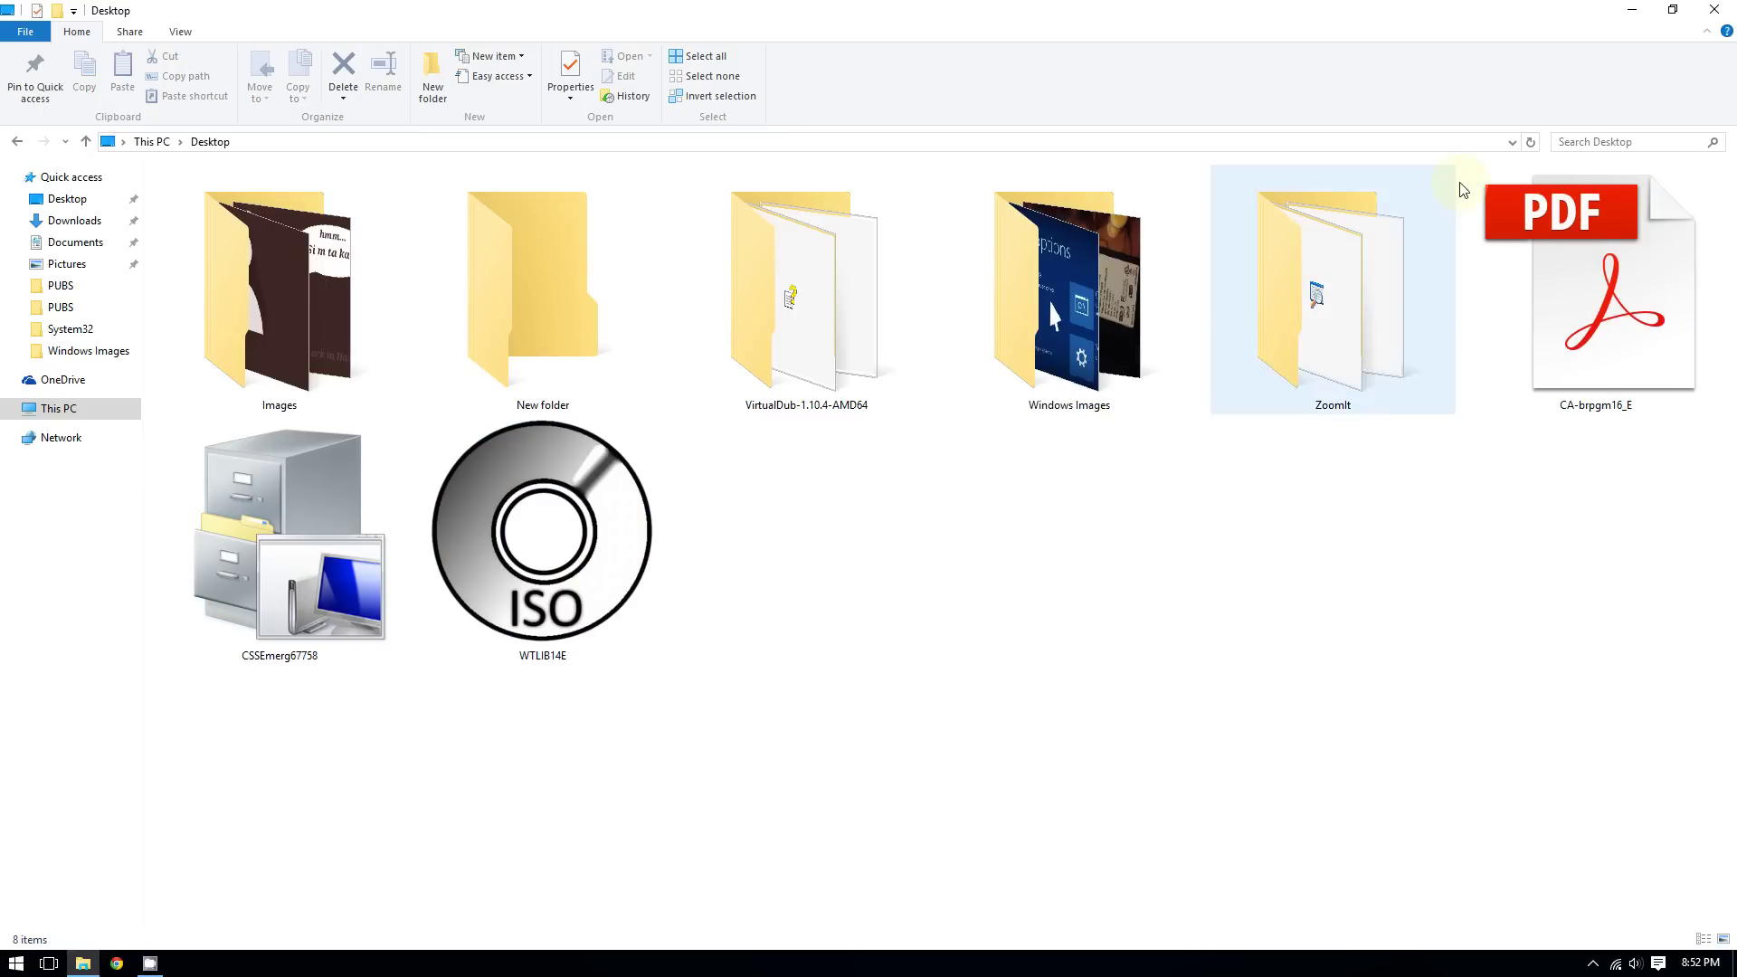
pyautogui.doubleClick(1060, 21)
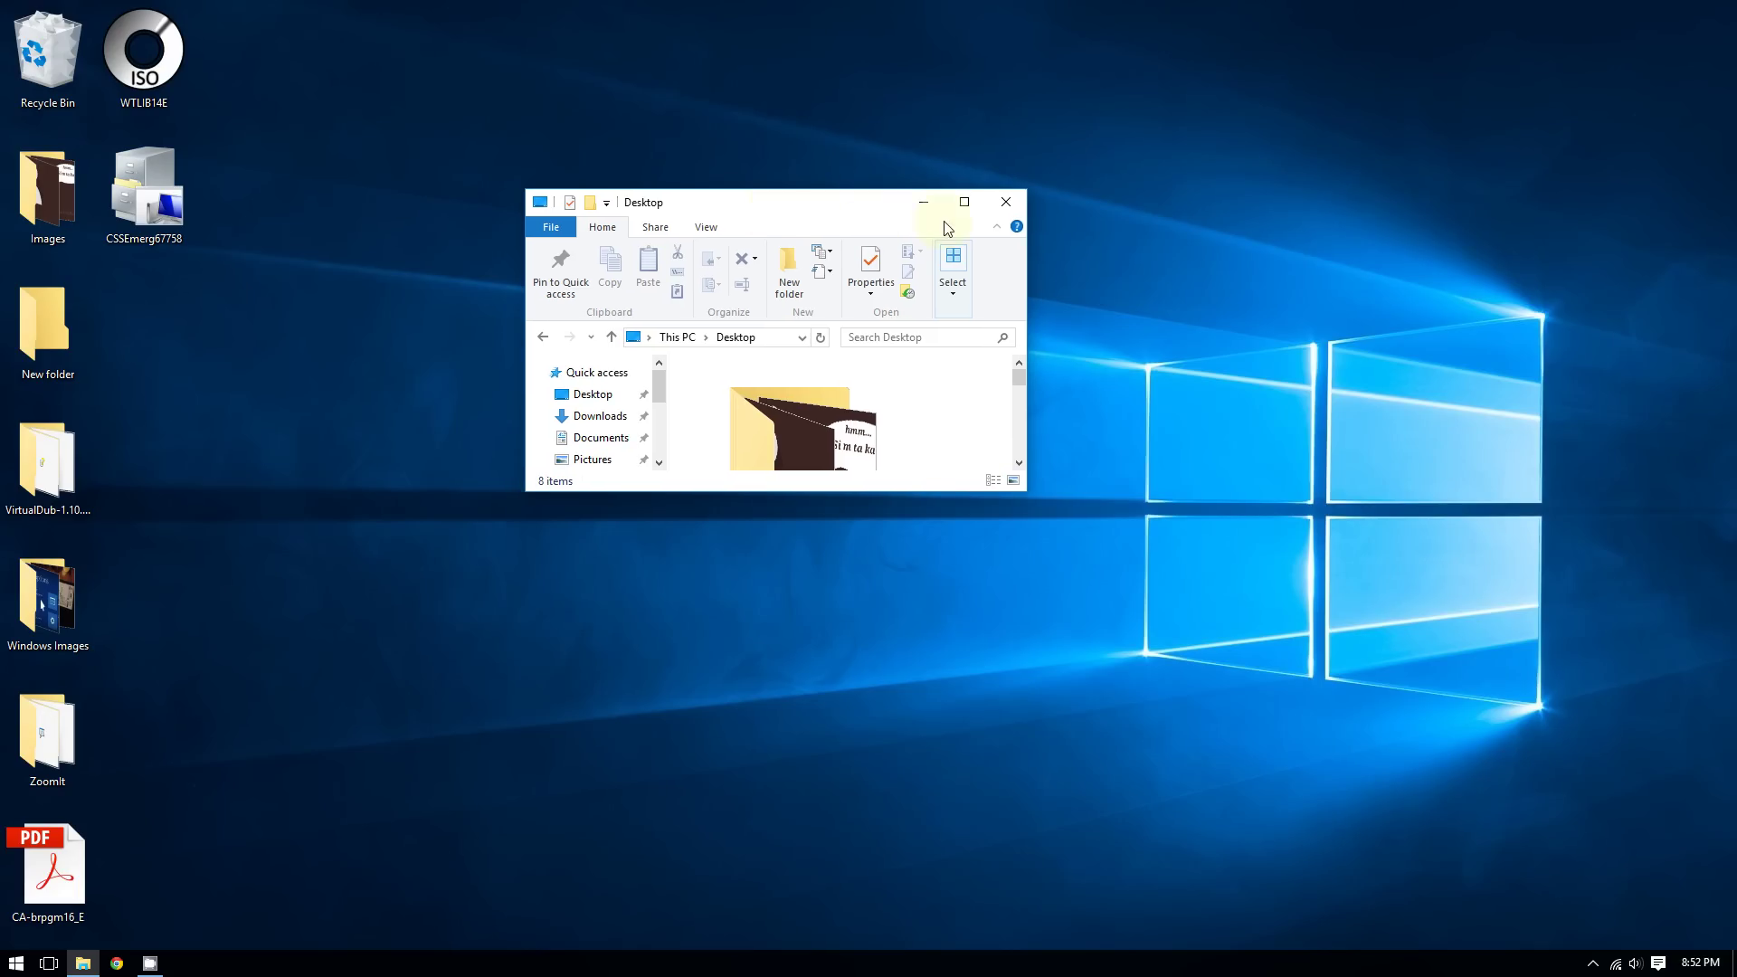
# - Close the File Explorer window and select icons in the desktop's icon column
pyautogui.click(1020, 200)
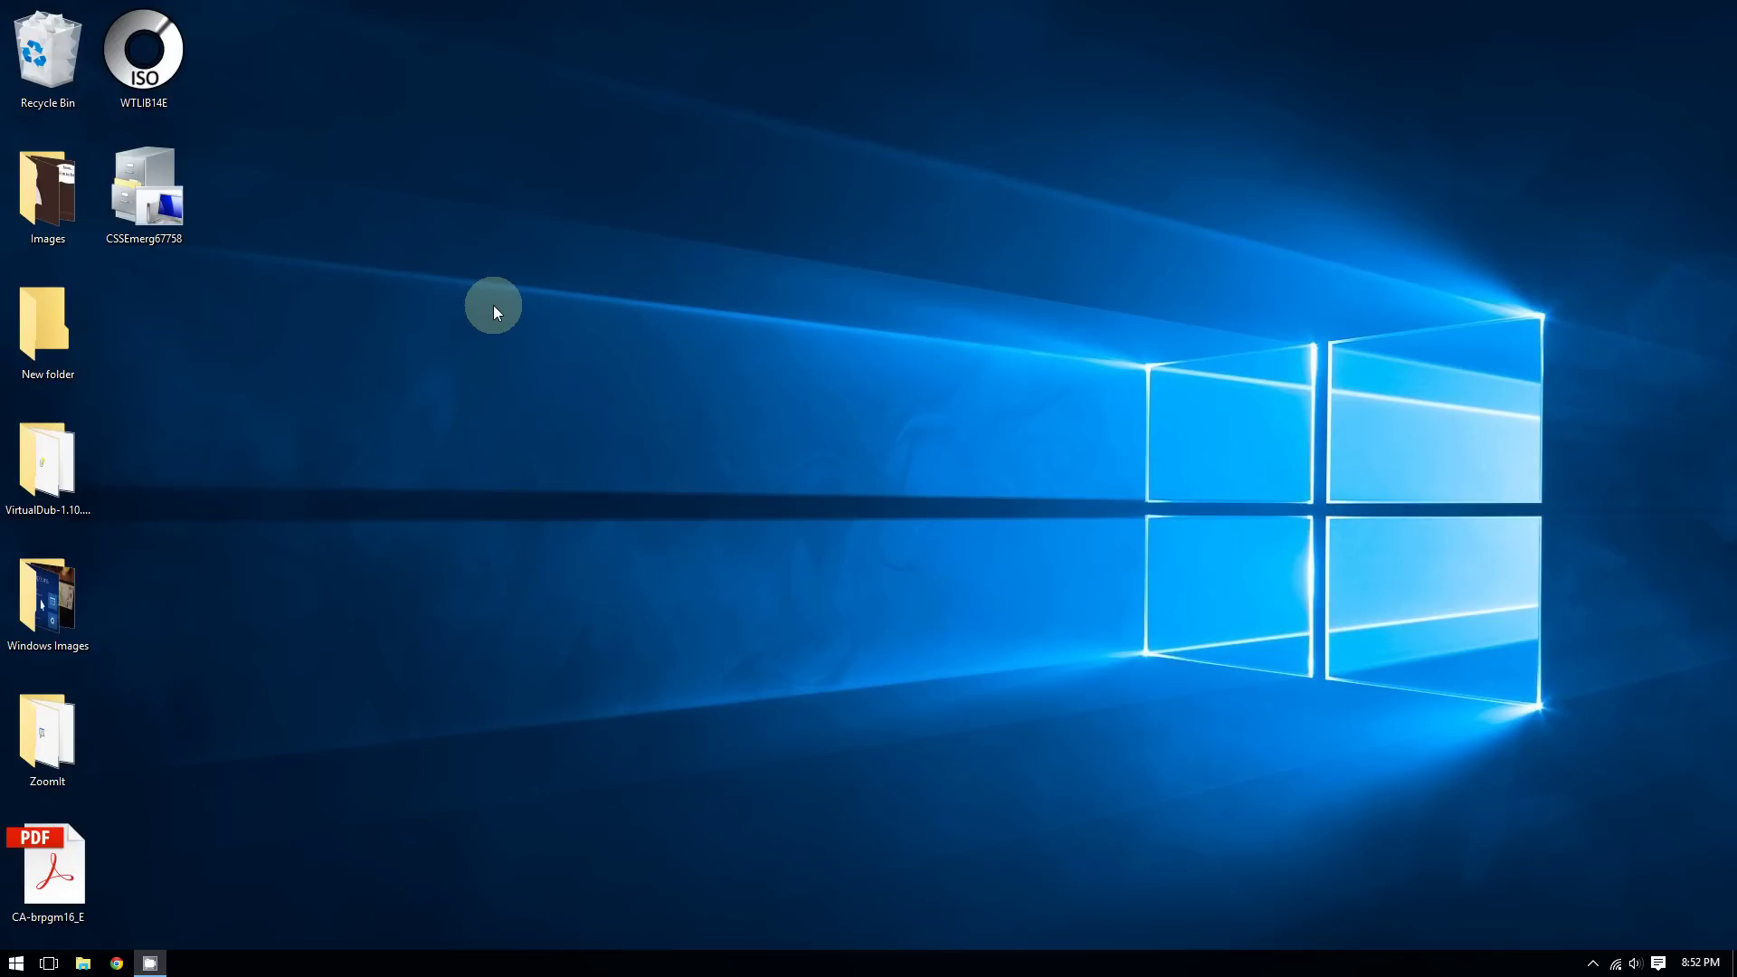
pyautogui.moveTo(277, 0); pyautogui.dragTo(228, 510)
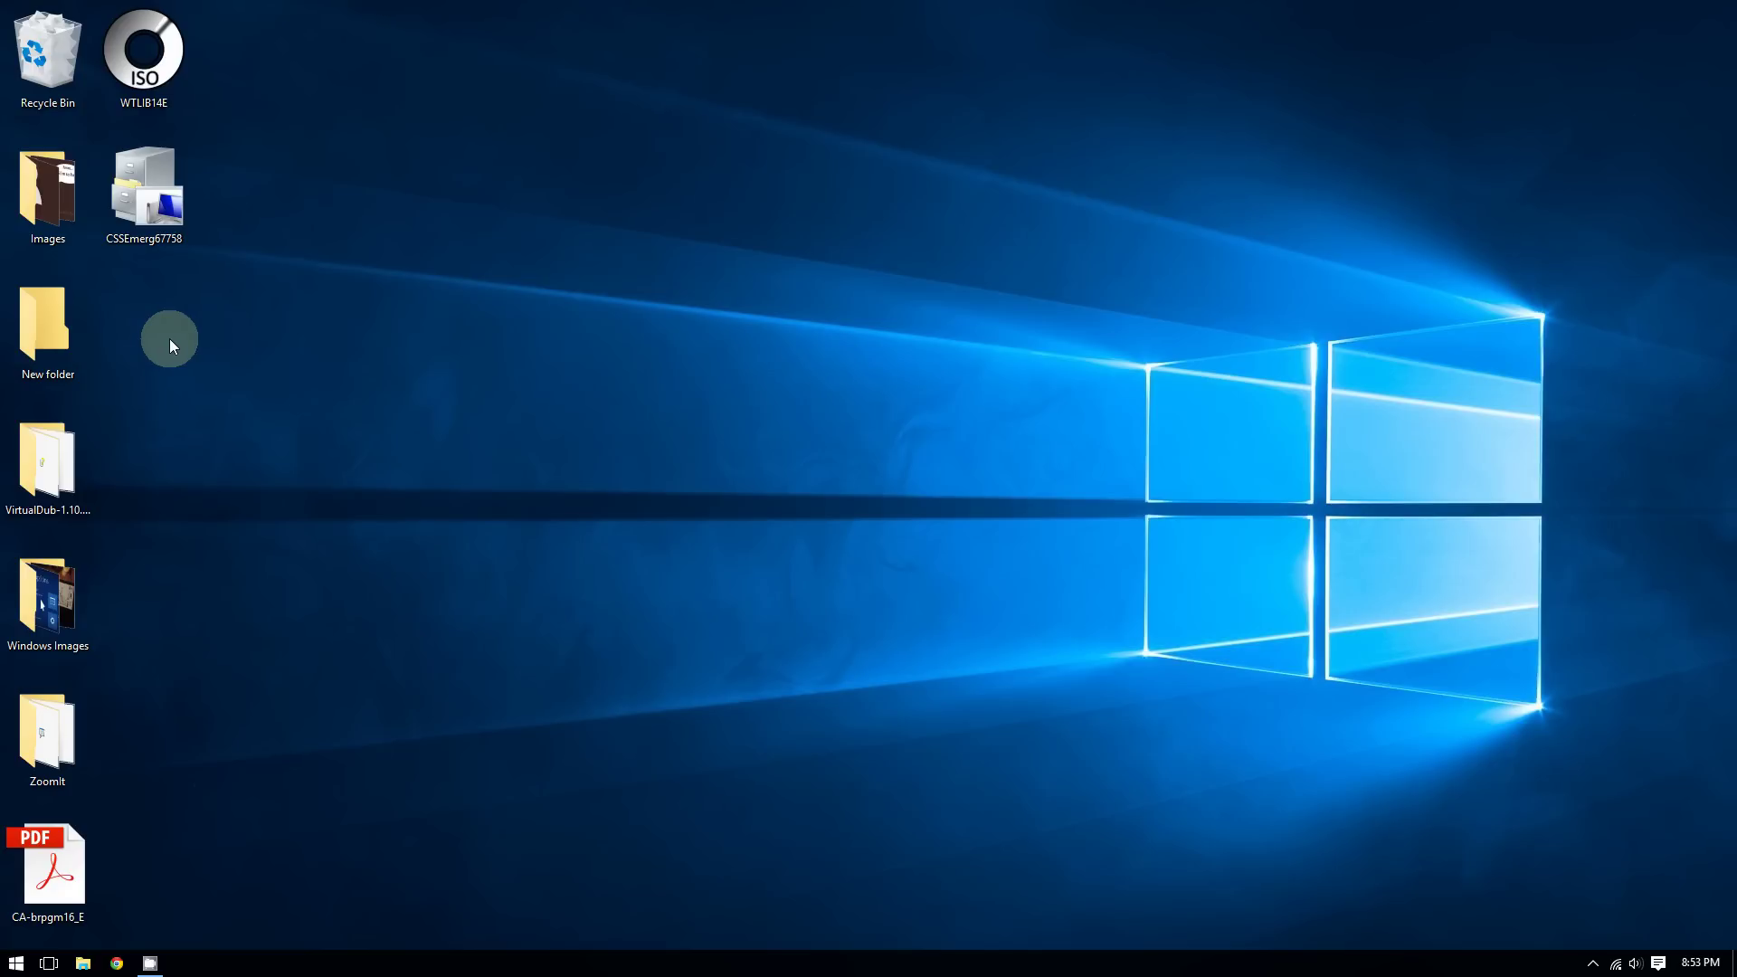
# - Ctrl+scroll on the desktop through several icon sizes, ending at medium with a second column
pyautogui.scroll(-2, 170, 339)
pyautogui.scroll(-1, 170, 339)
pyautogui.scroll(-1, 170, 338)
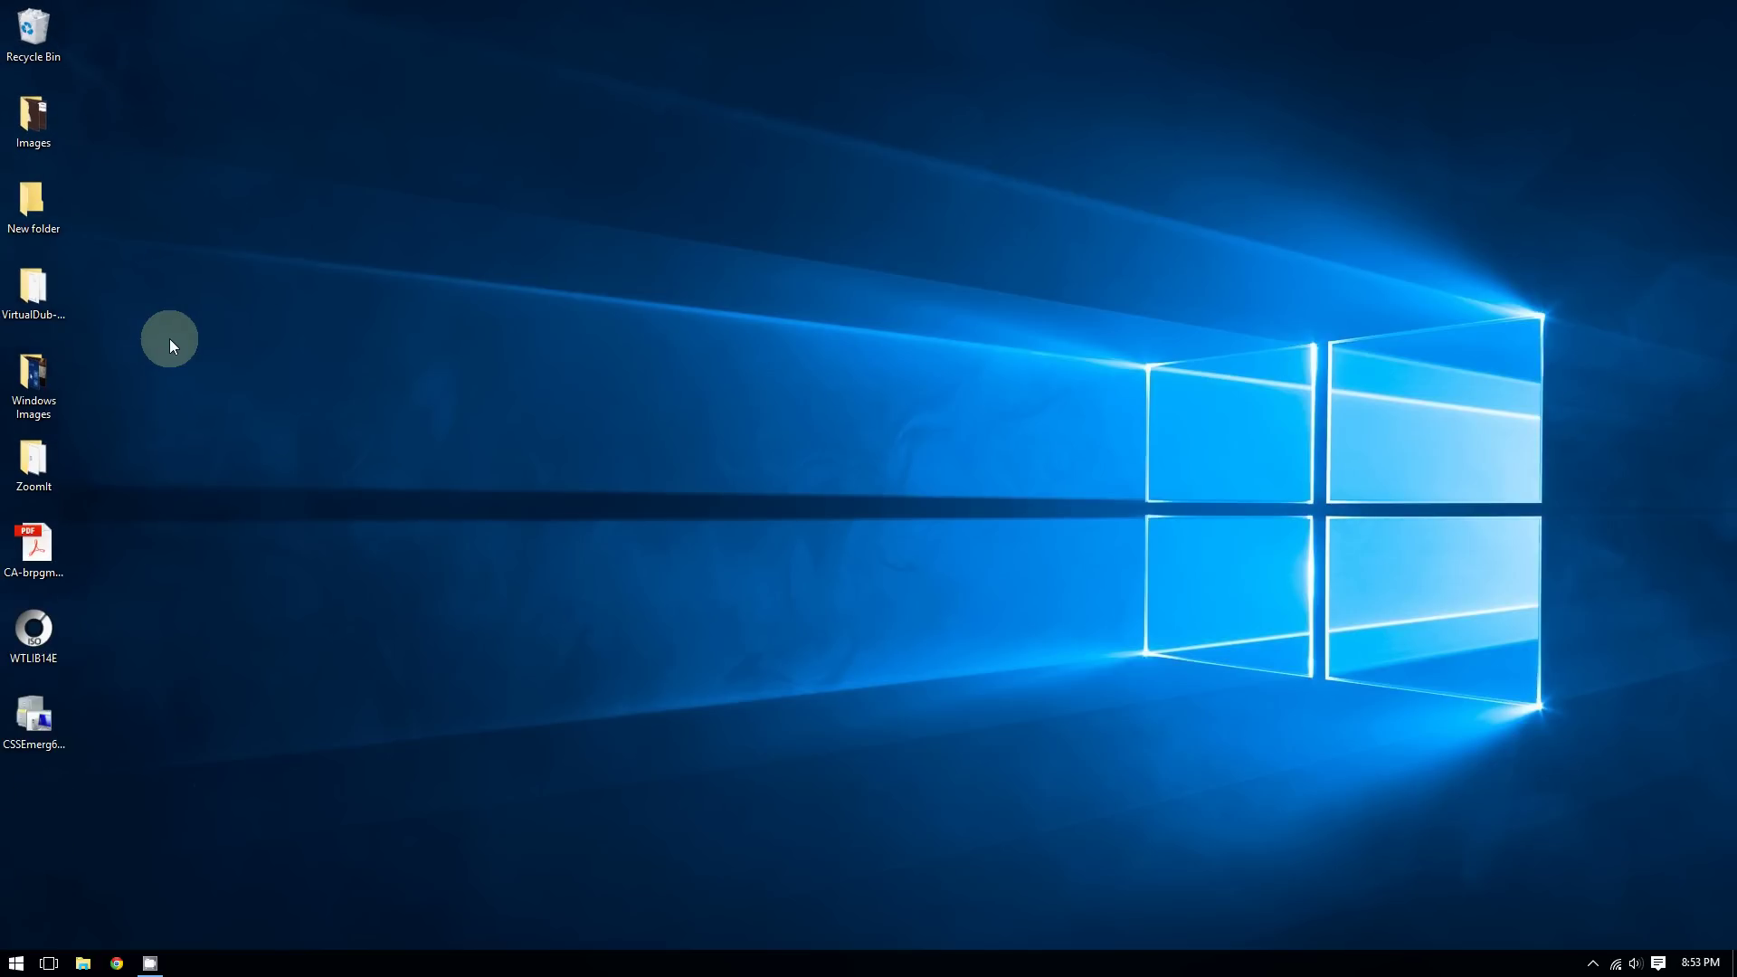
pyautogui.scroll(-3, 170, 338)
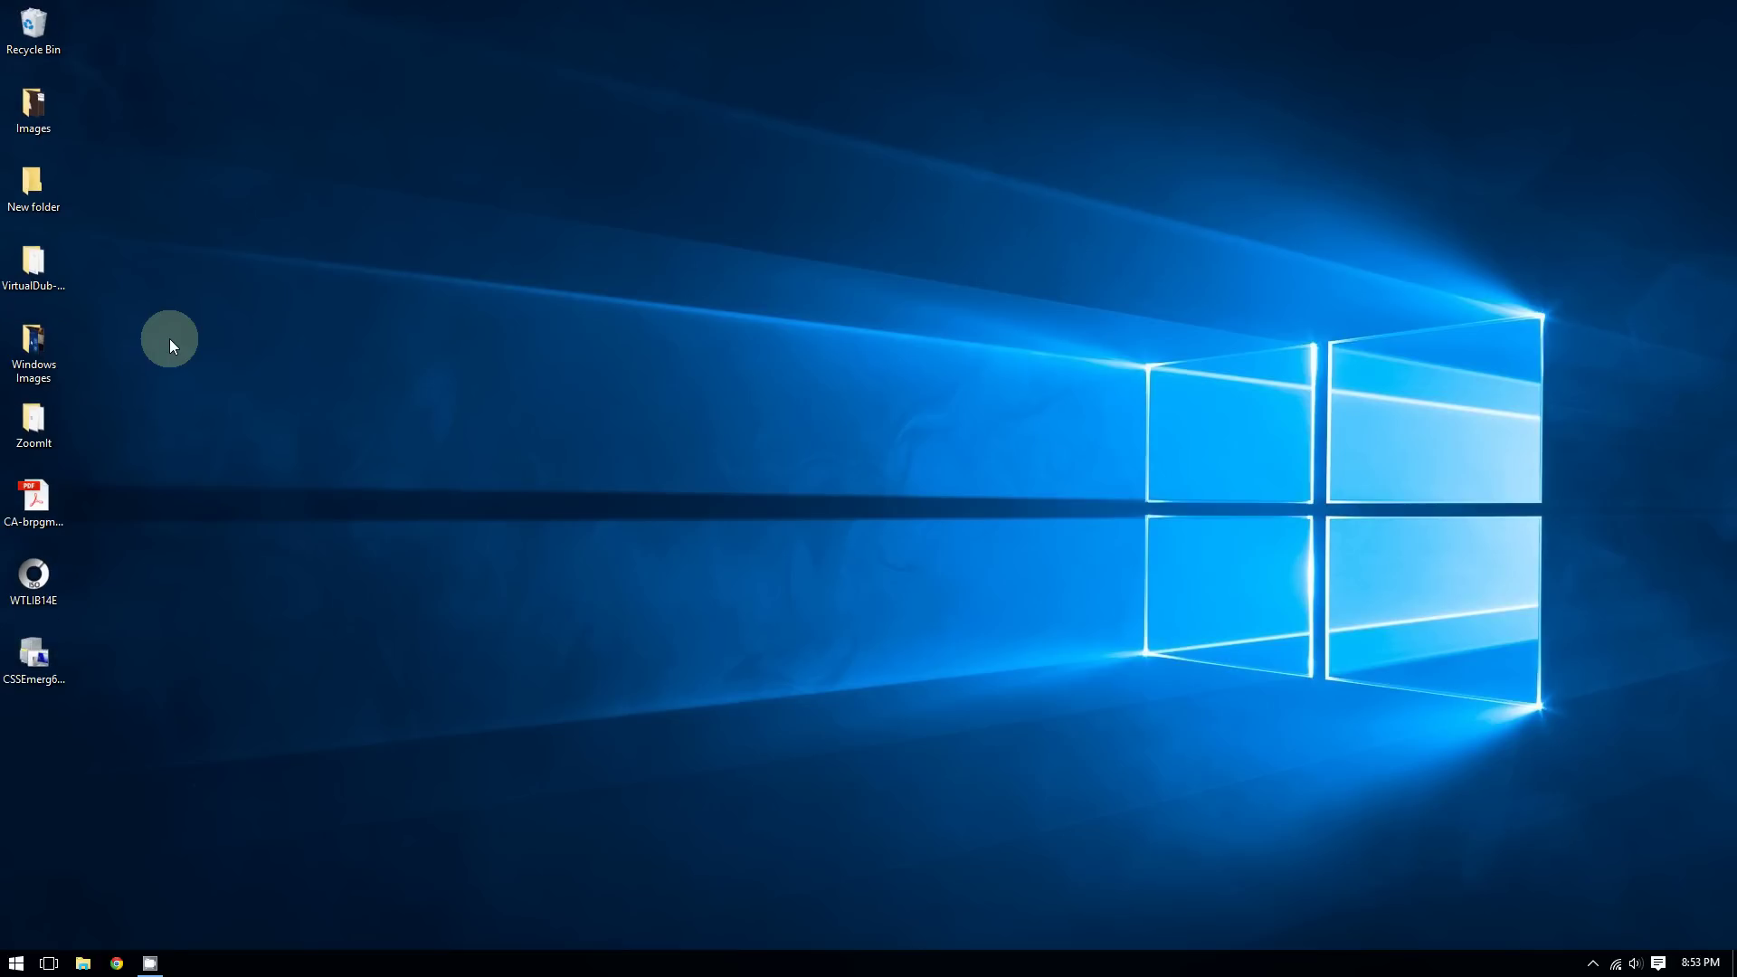
pyautogui.scroll(-2, 170, 339)
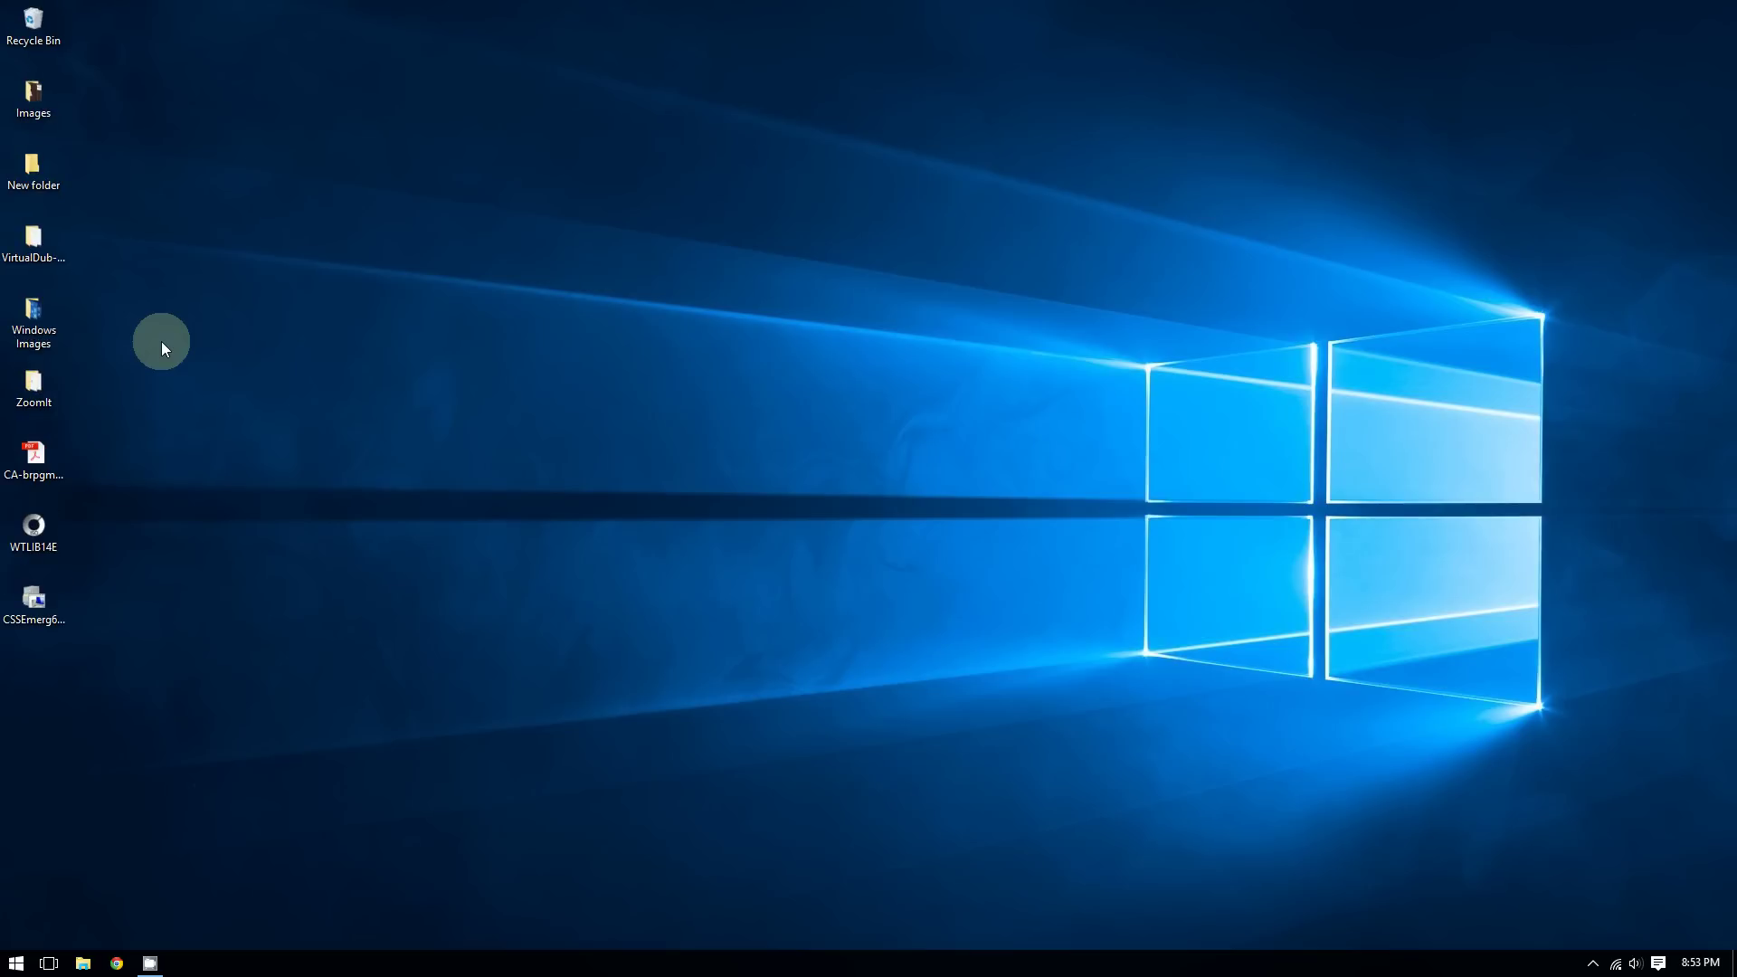
pyautogui.scroll(5, 161, 340)
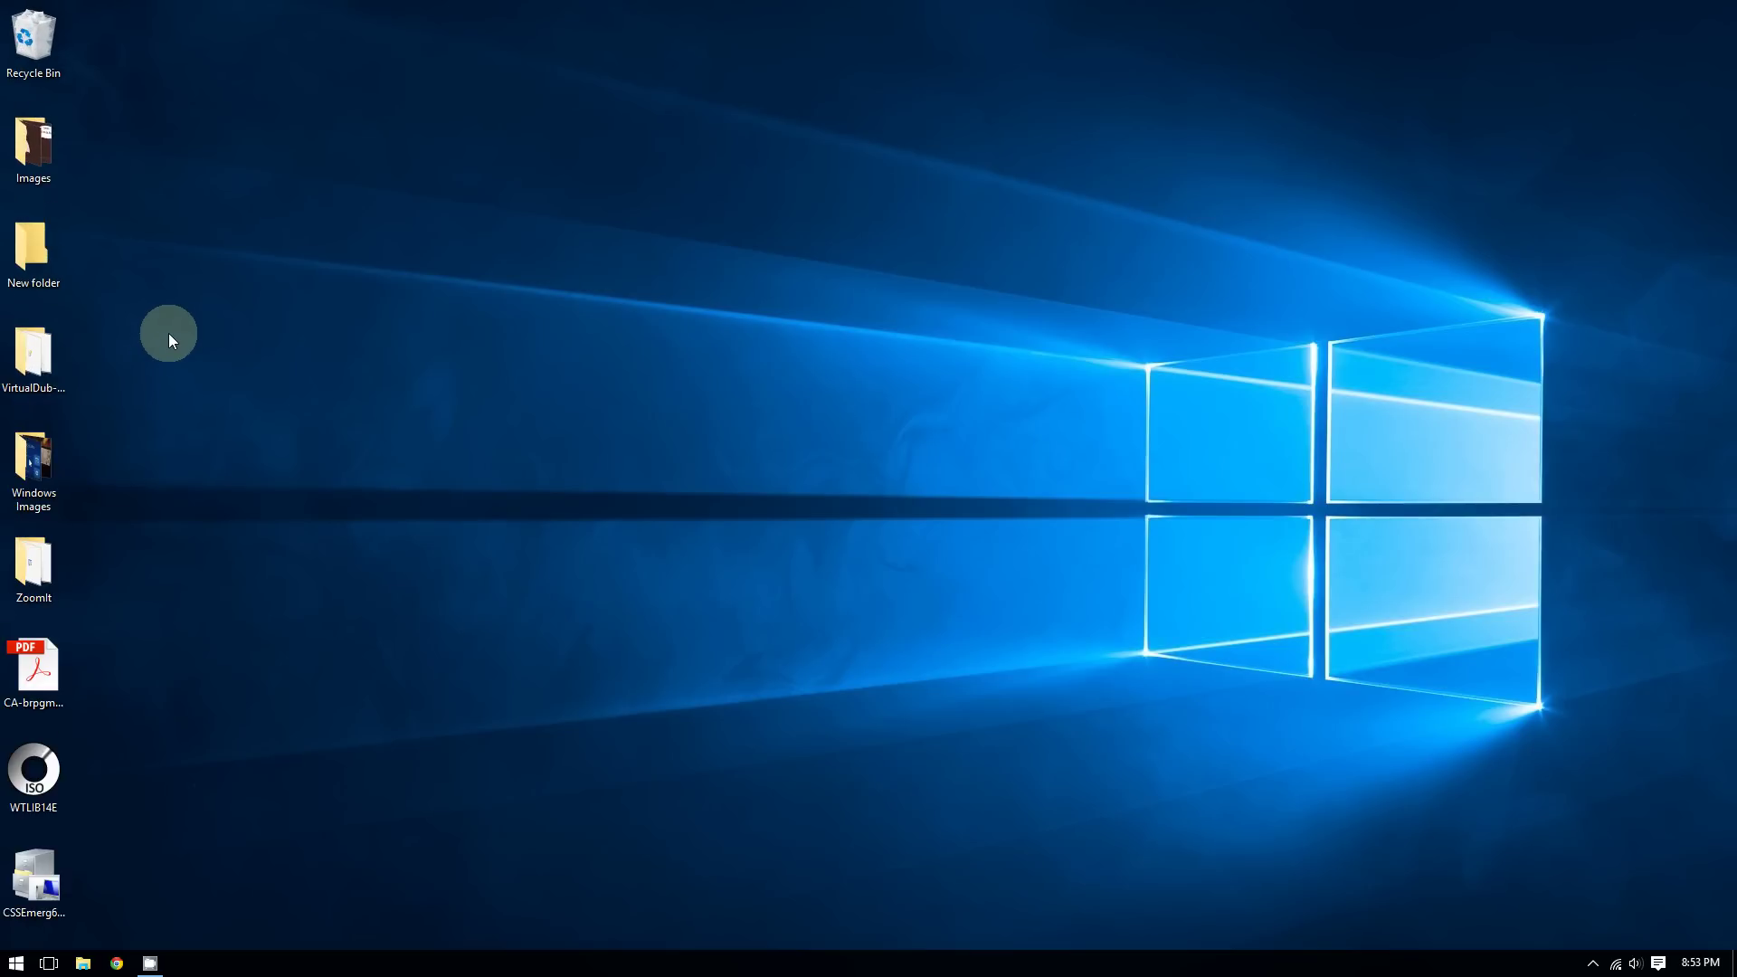
pyautogui.scroll(3, 168, 333)
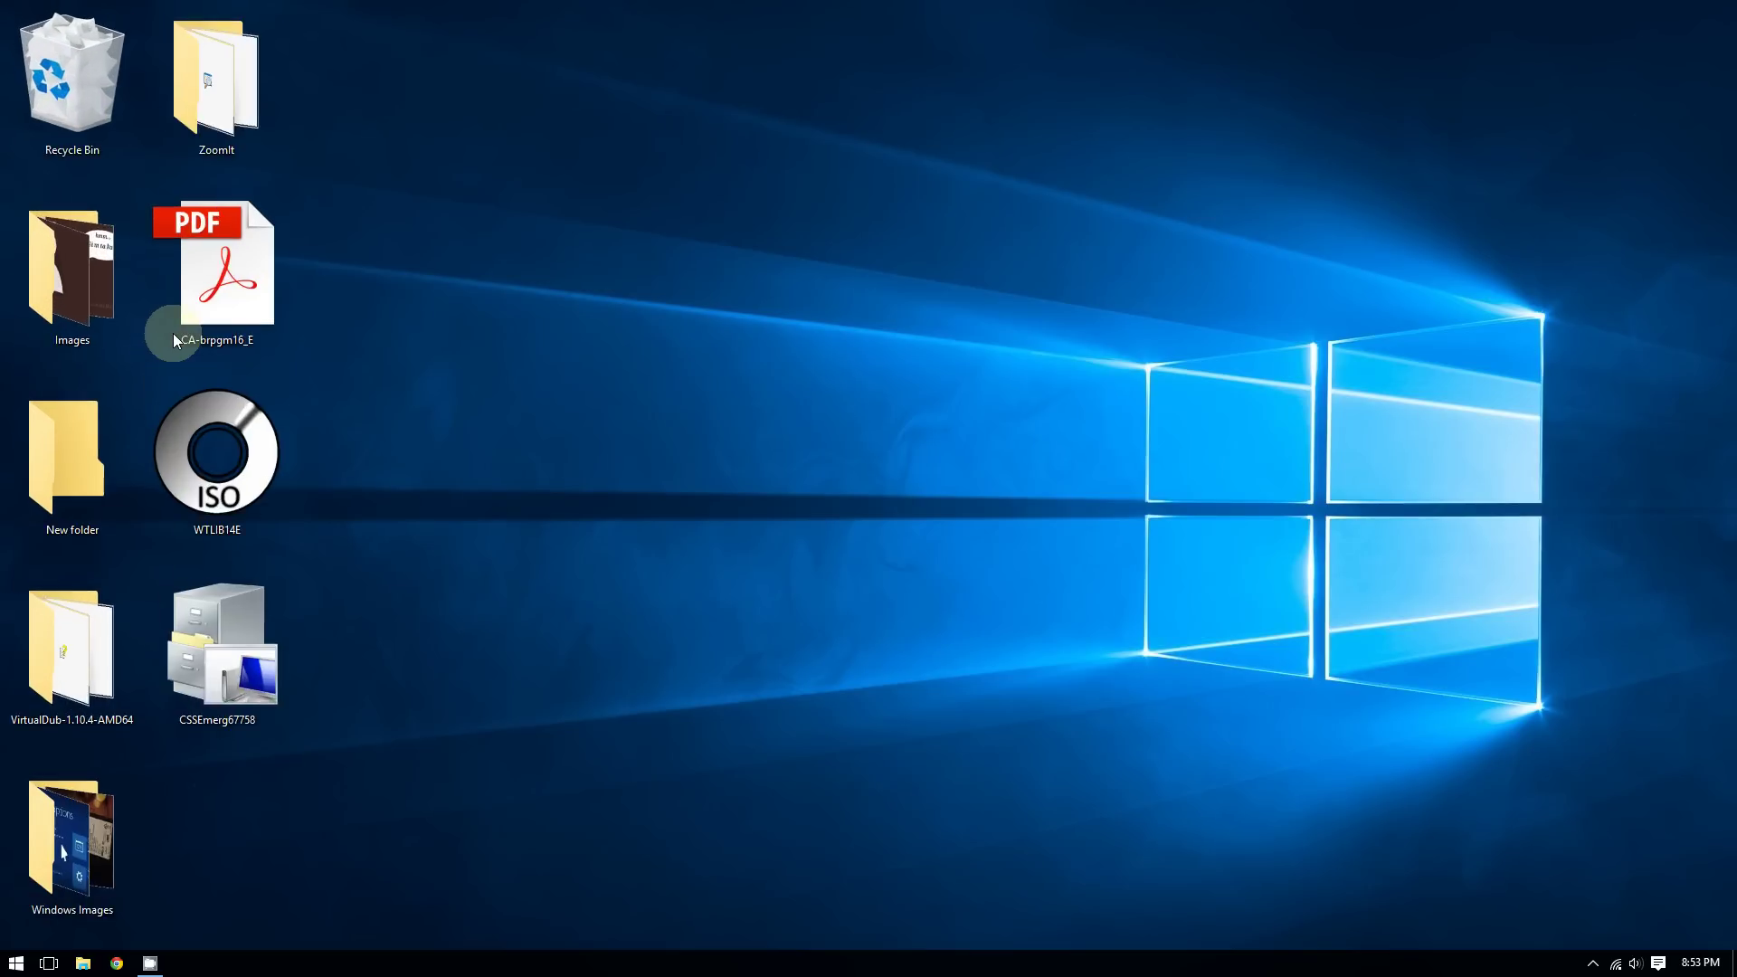
pyautogui.scroll(1, 175, 336)
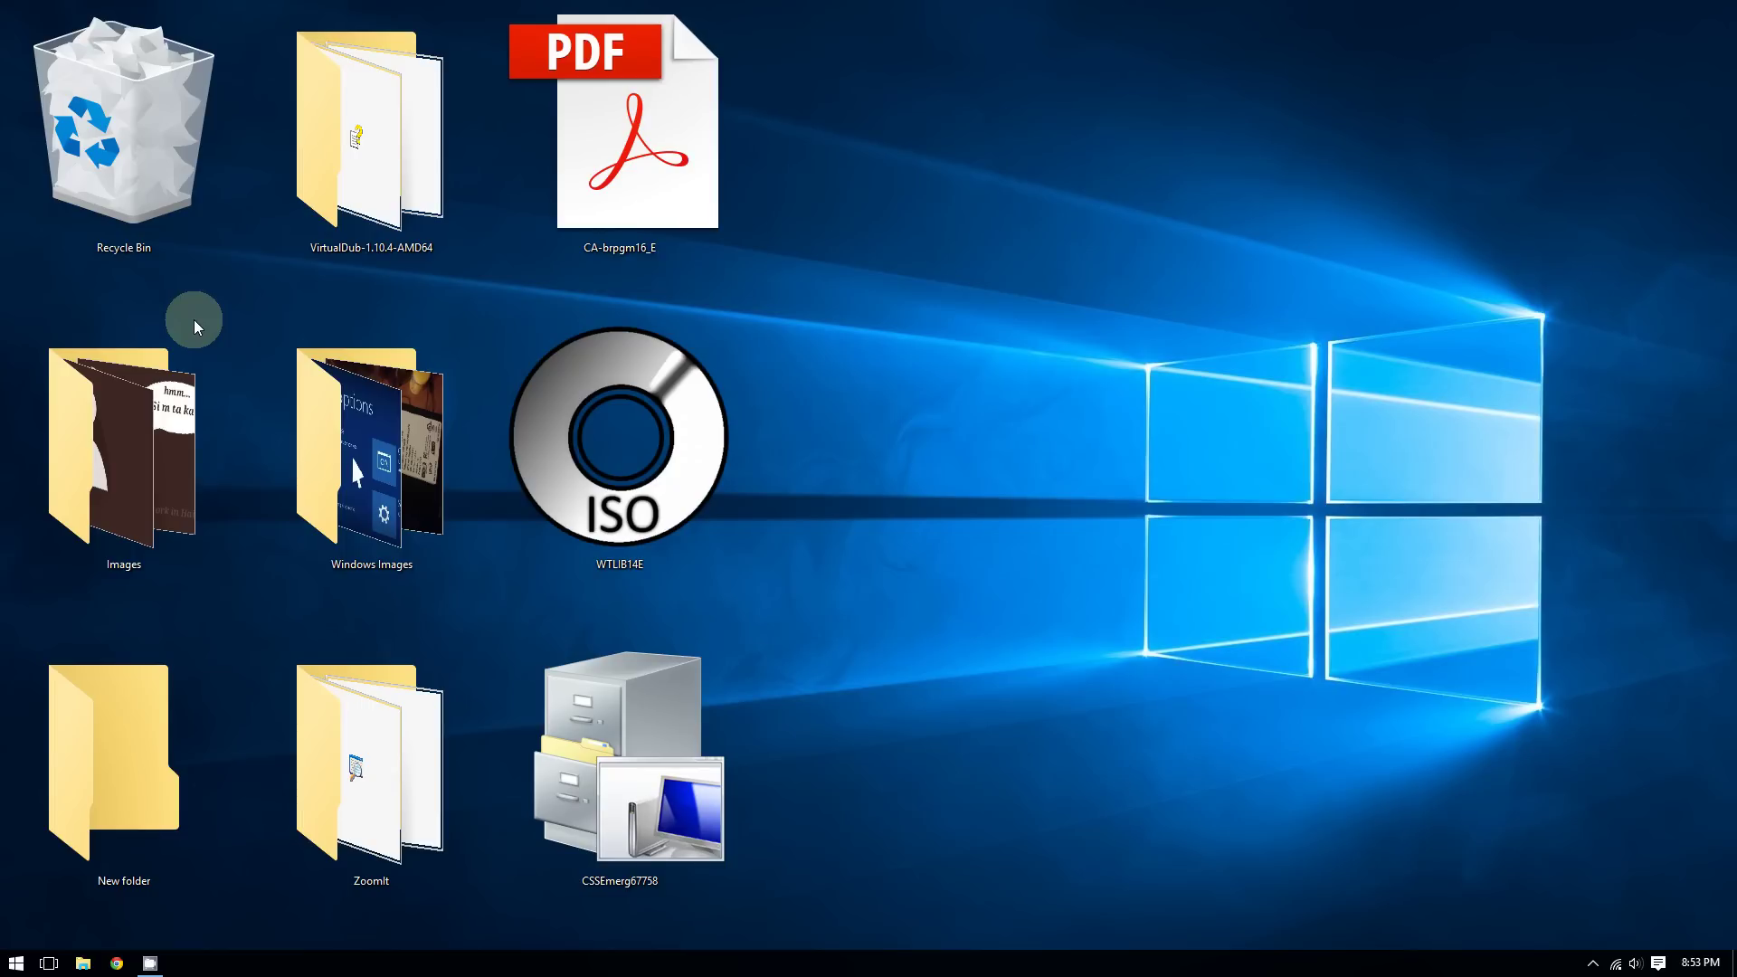
pyautogui.scroll(-5, 195, 324)
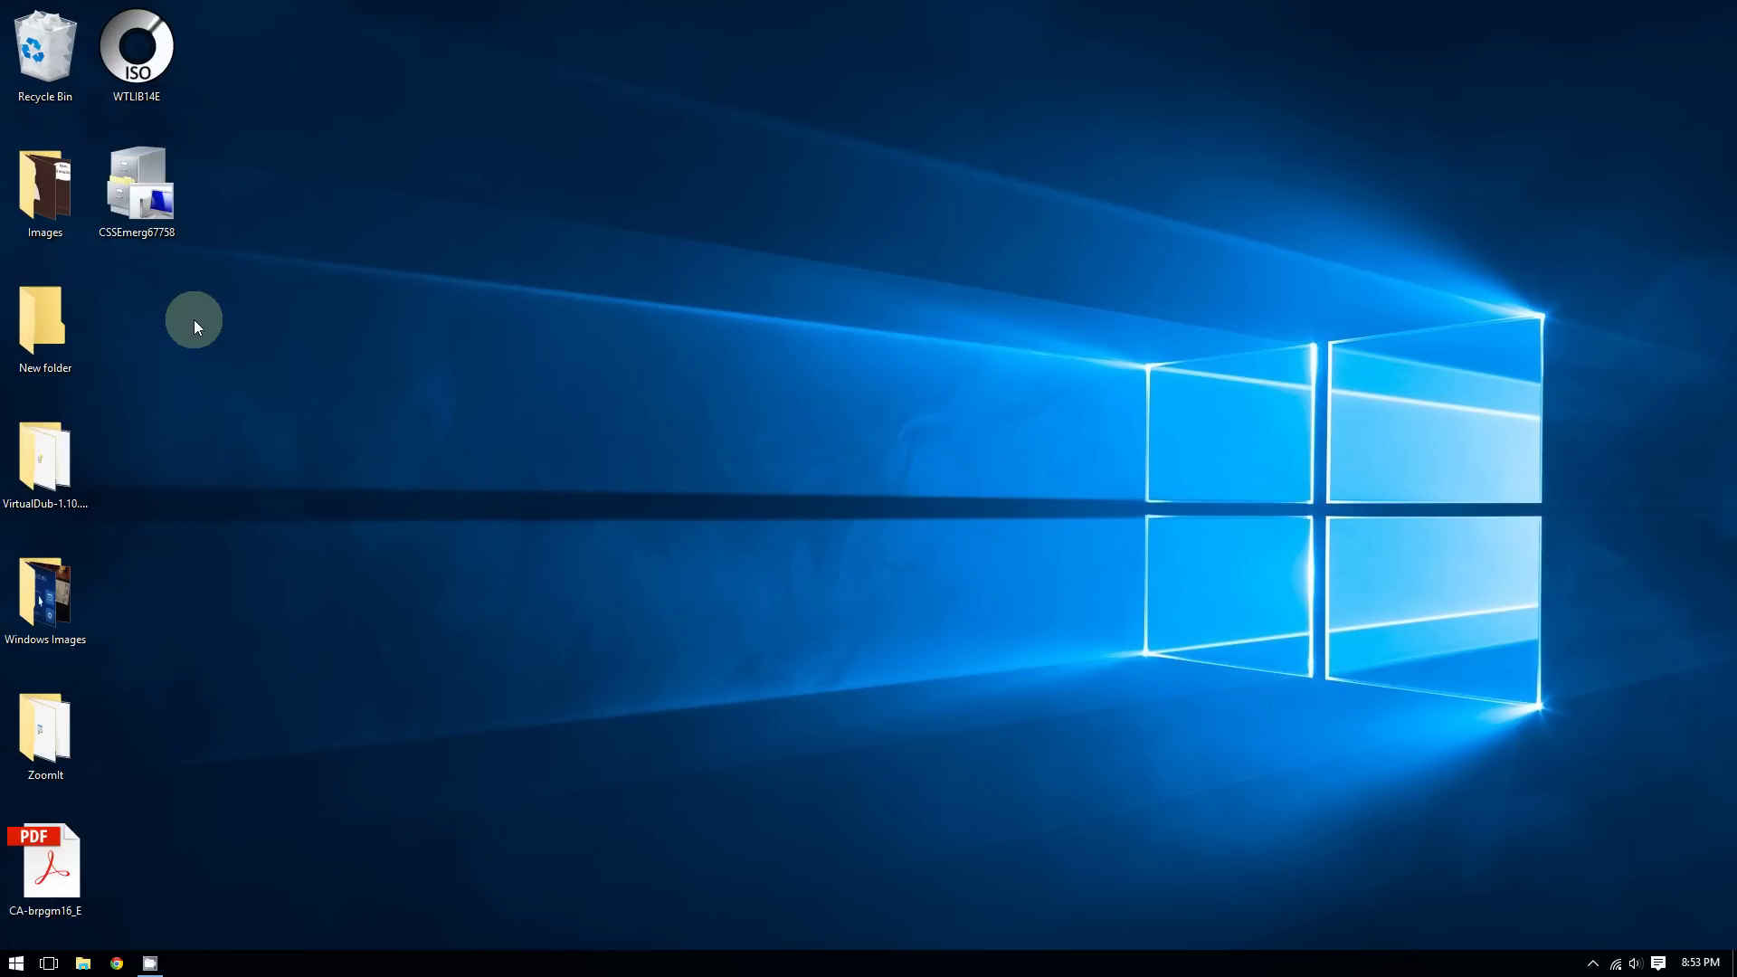
pyautogui.scroll(-1, 193, 324)
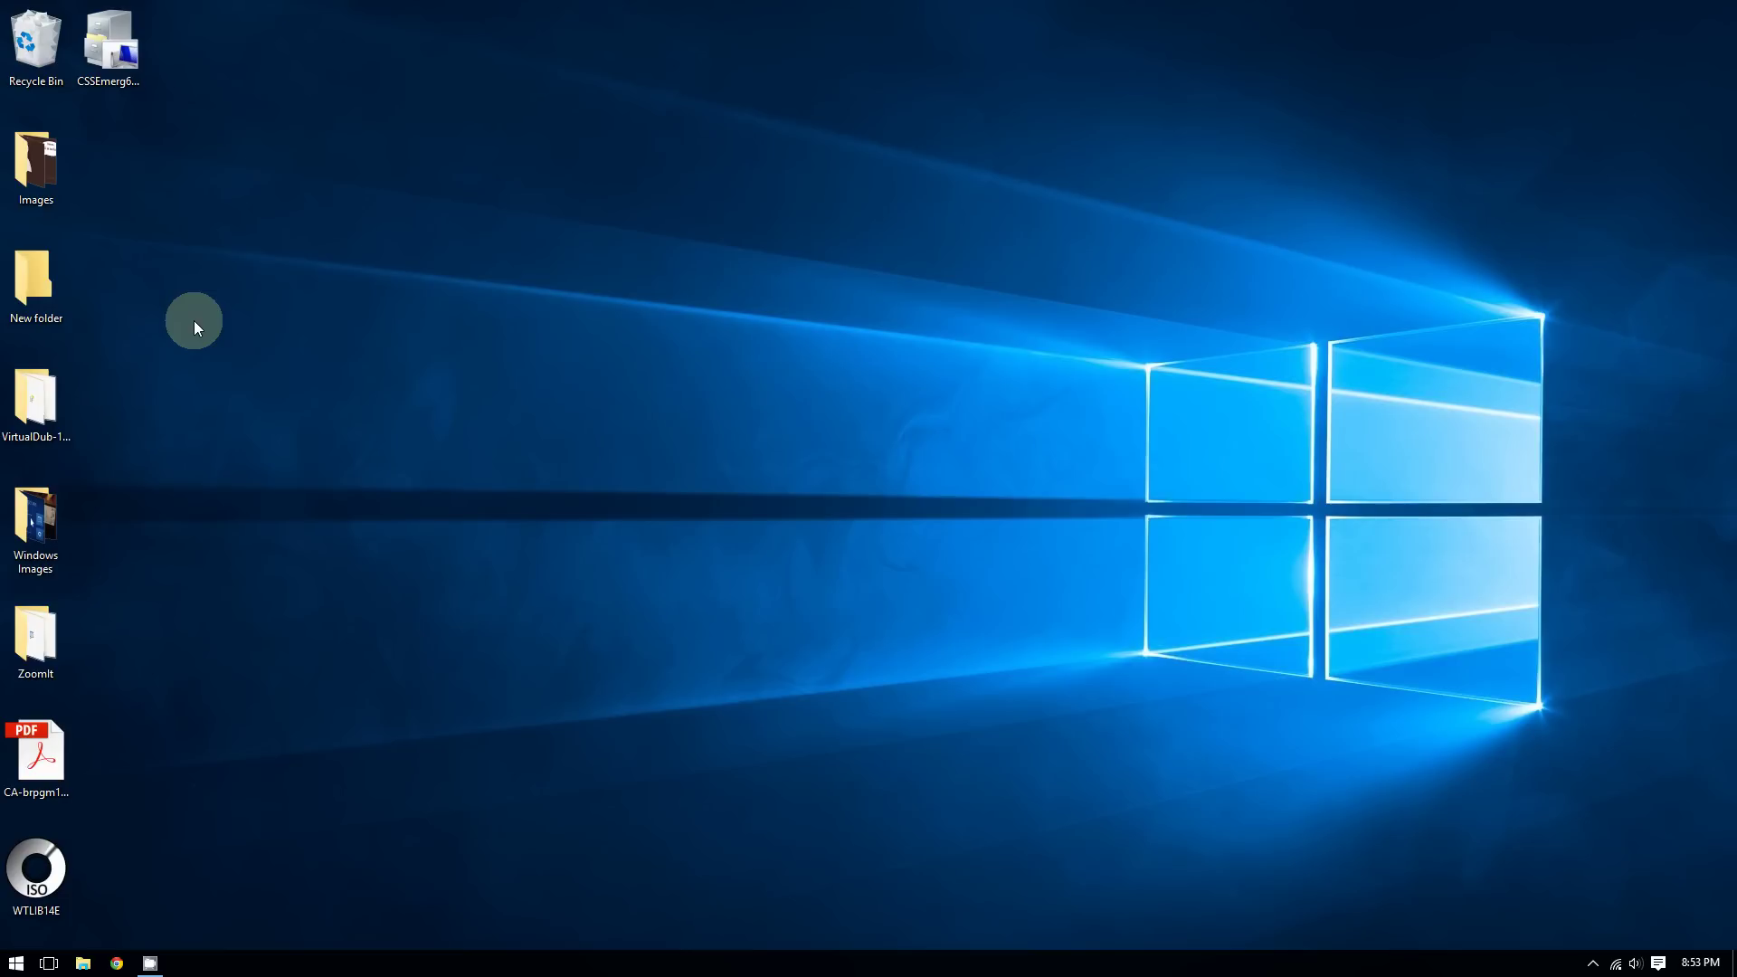
pyautogui.click(117, 964)
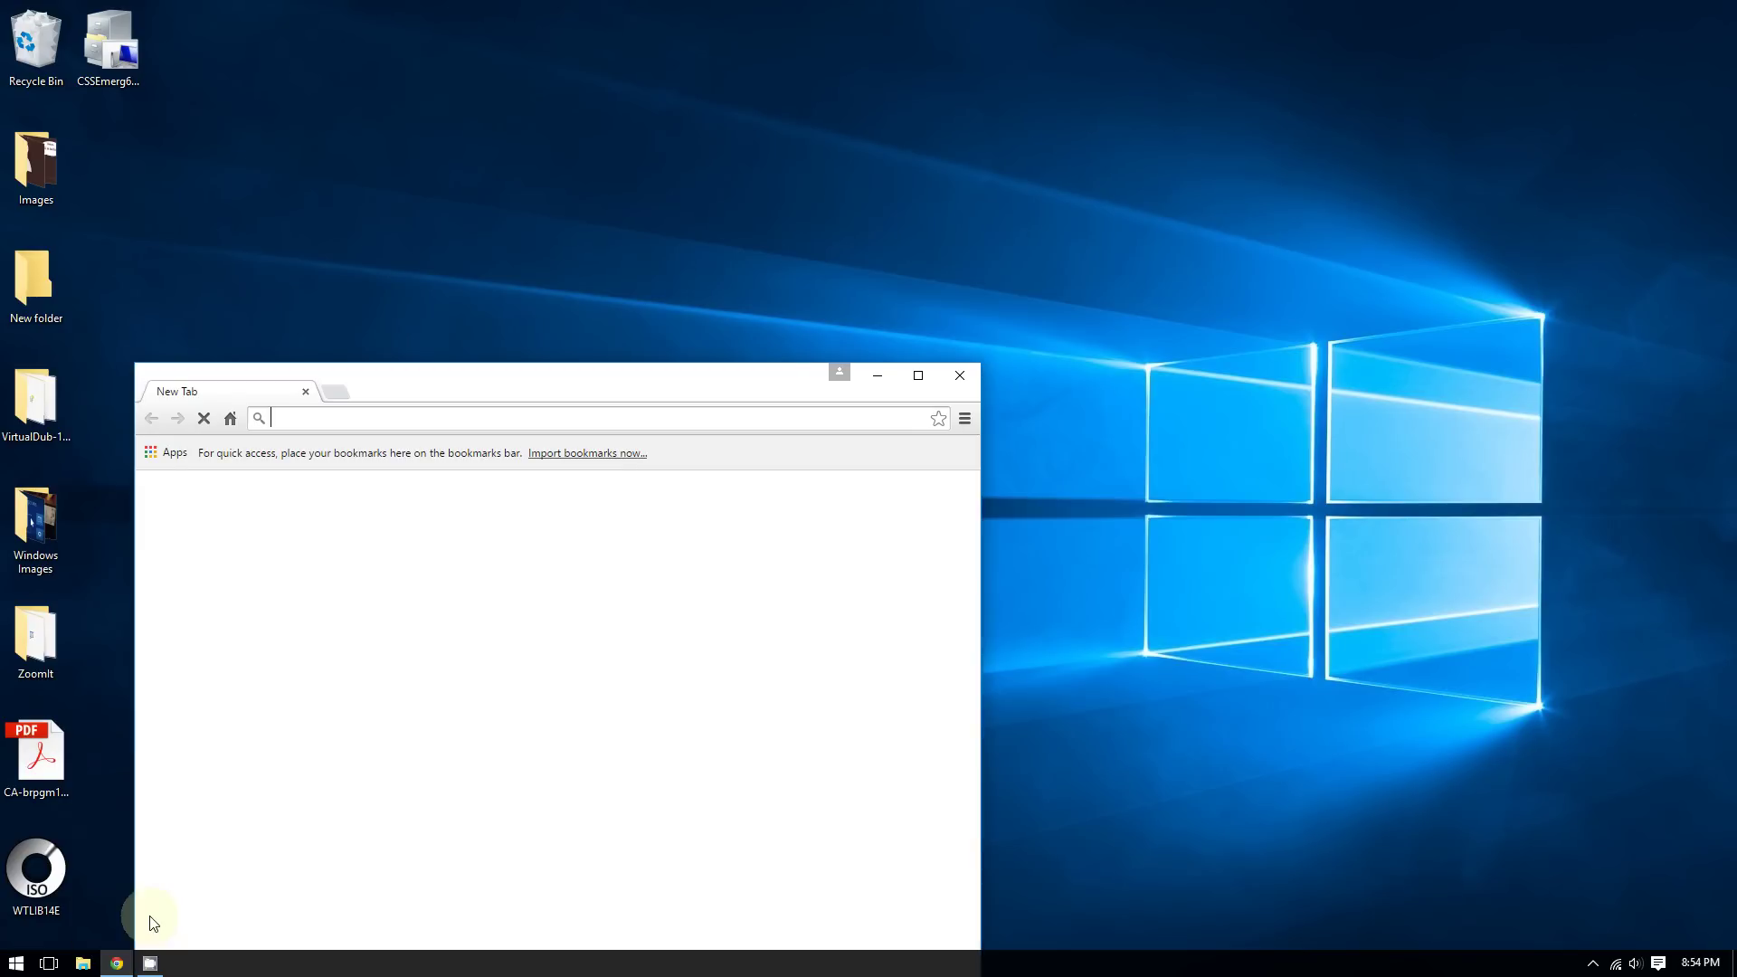
pyautogui.moveTo(742, 384); pyautogui.dragTo(735, 37)
pyautogui.scroll(8, 446, 615)
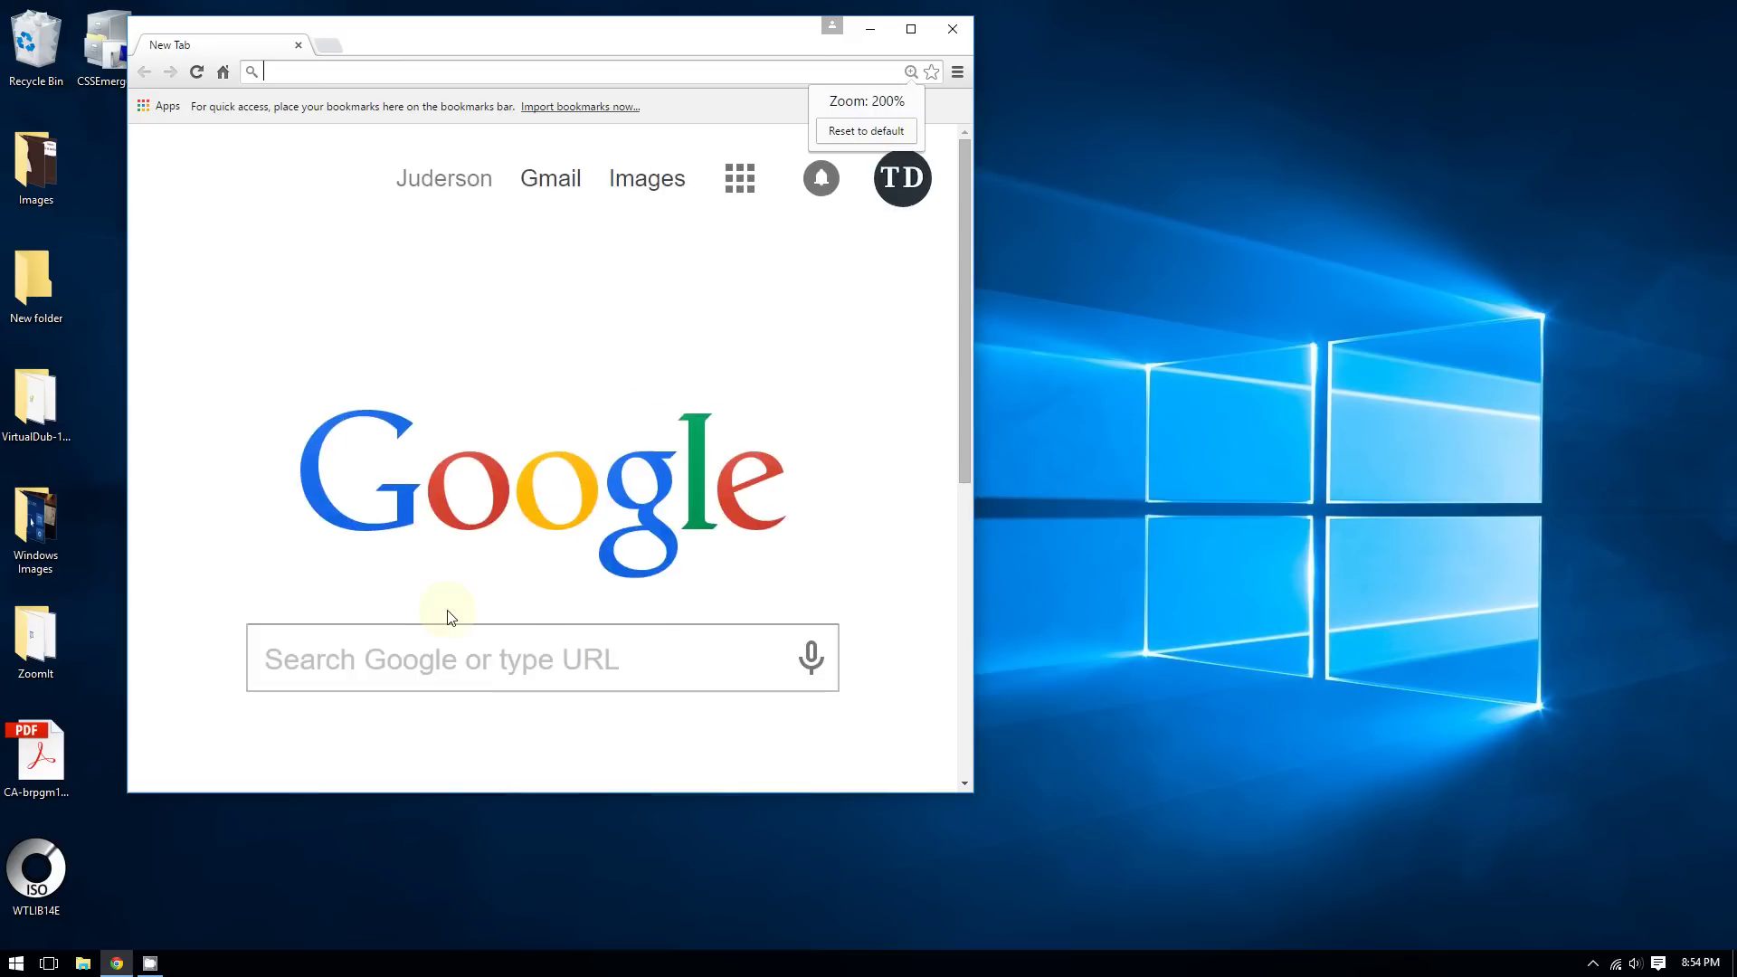
pyautogui.scroll(1, 446, 615)
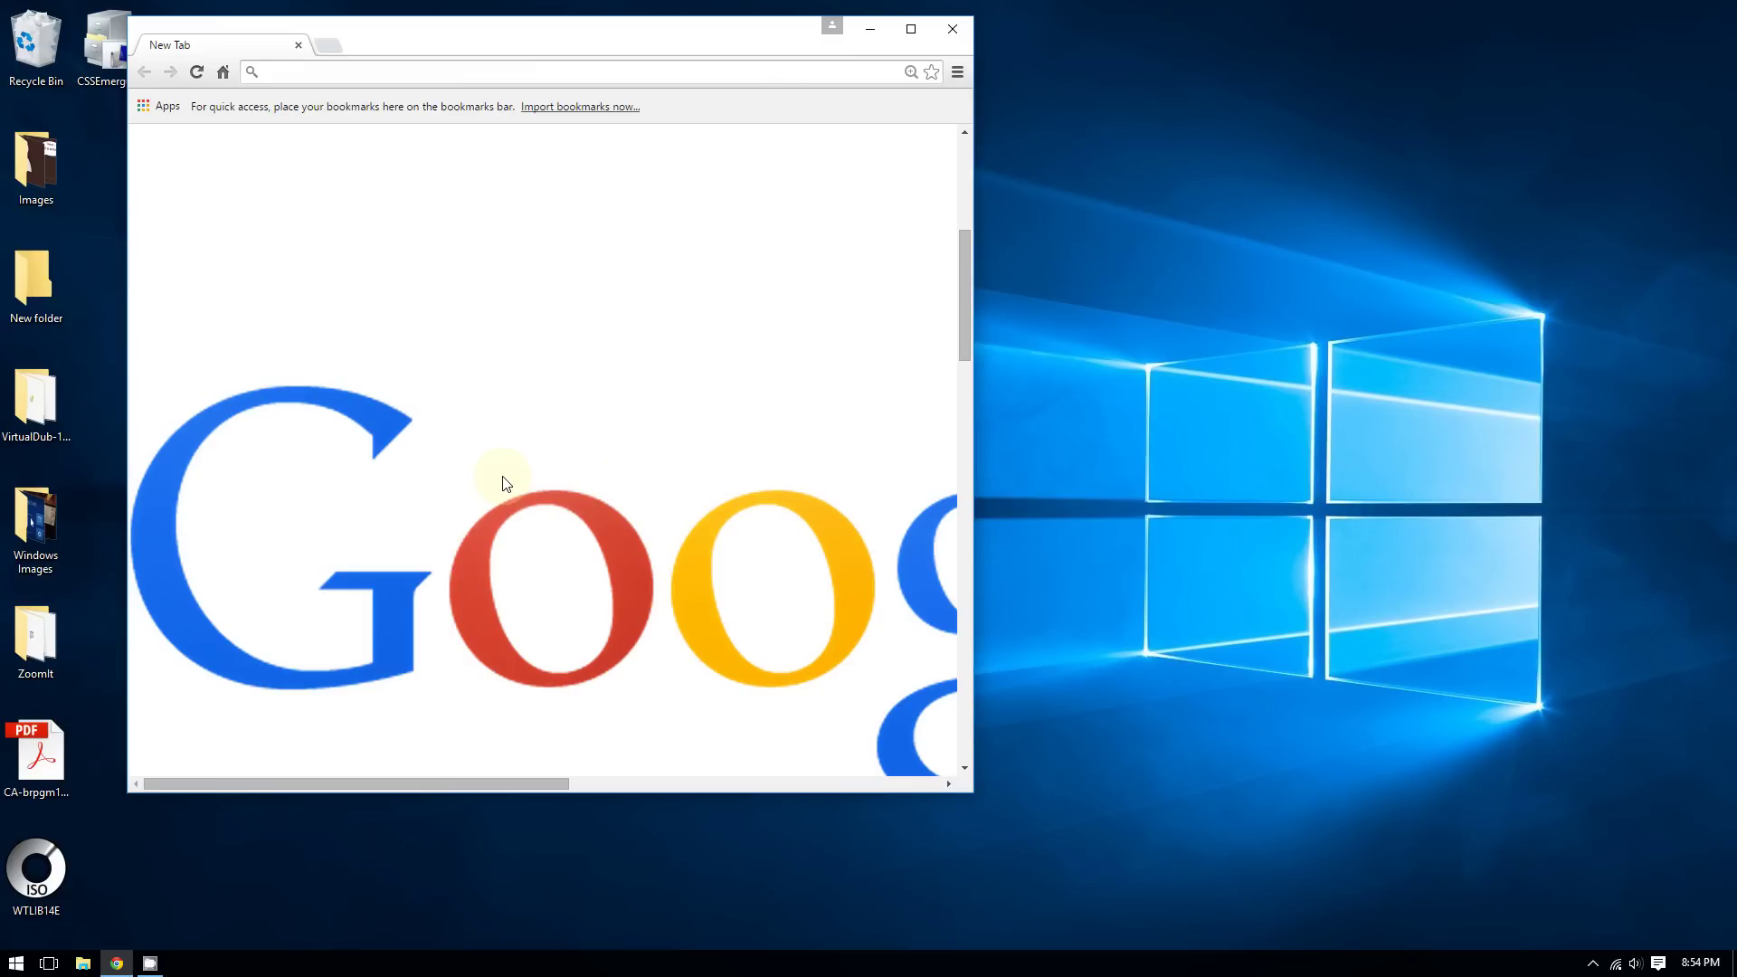
pyautogui.hotkey('ctrl', '-')
pyautogui.hotkey('ctrl', '-')
pyautogui.hotkey('ctrl', '-')
pyautogui.hotkey('ctrl', '-')
pyautogui.hotkey('ctrl', '-')
pyautogui.hotkey('ctrl', '-')
pyautogui.hotkey('ctrl', '-')
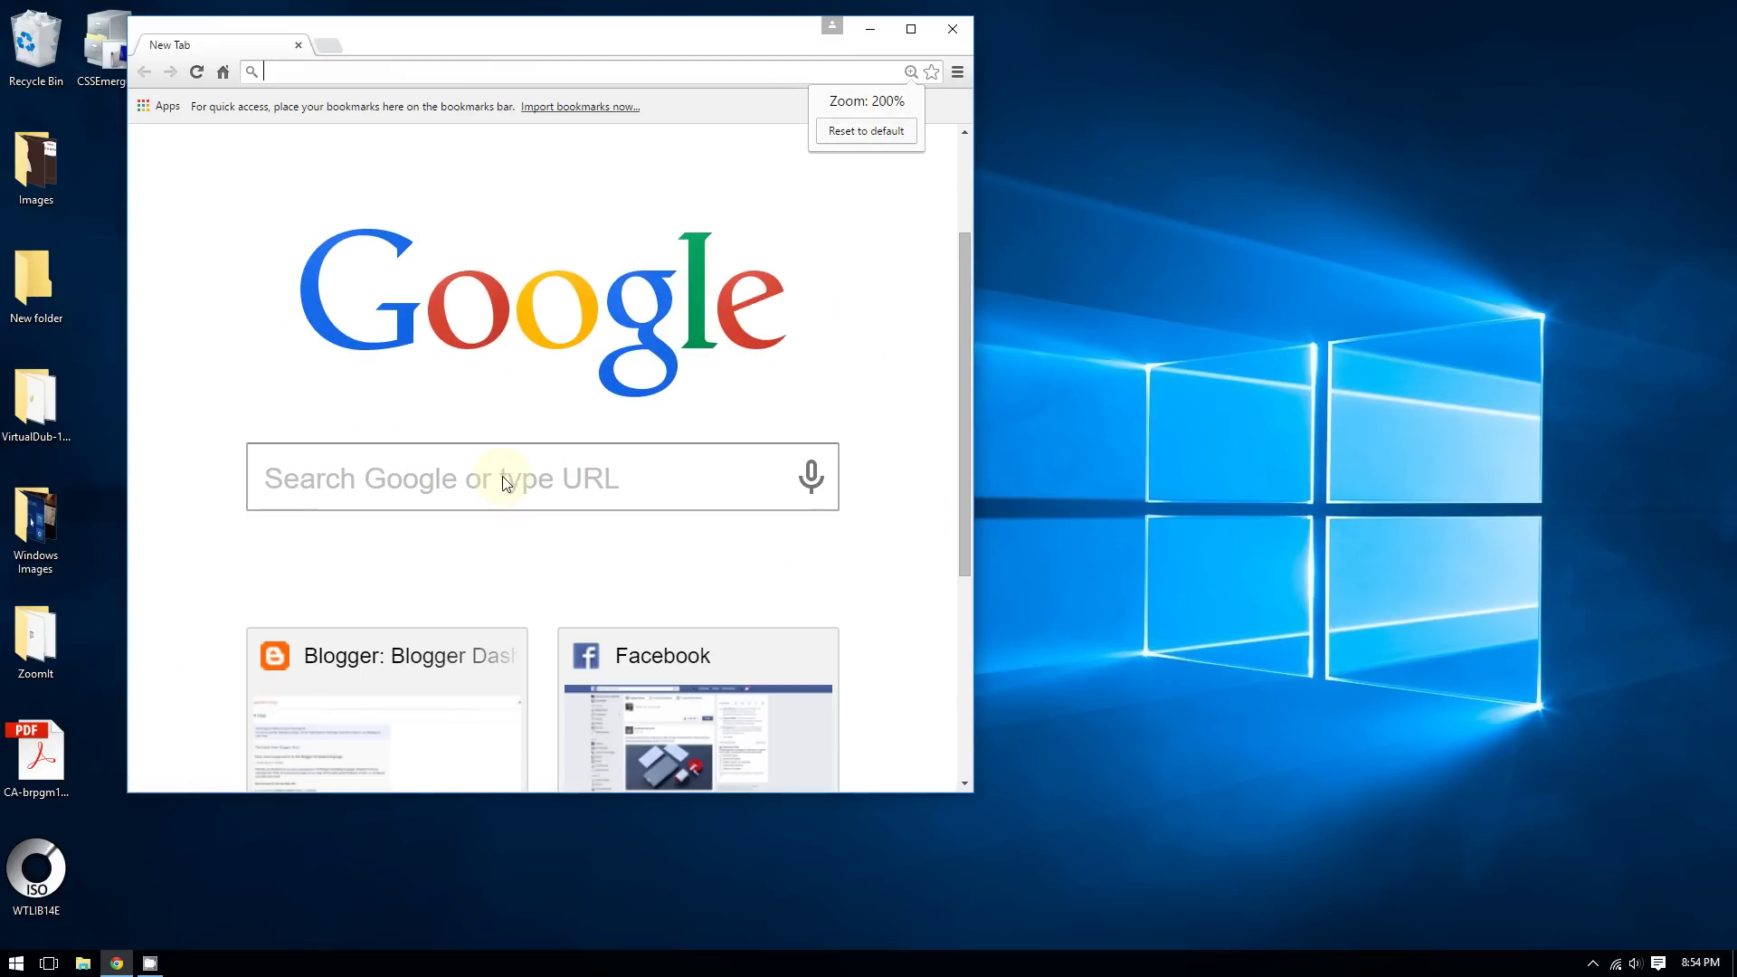
pyautogui.hotkey('ctrl', '-')
pyautogui.hotkey('ctrl', '-')
pyautogui.hotkey('ctrl', '-')
pyautogui.hotkey('ctrl', '-')
pyautogui.hotkey('ctrl', '-')
pyautogui.hotkey('ctrl', '-')
pyautogui.hotkey('ctrl', '-')
pyautogui.hotkey('ctrl', '-')
pyautogui.hotkey('ctrl', '-')
pyautogui.hotkey('ctrl', '+')
pyautogui.hotkey('ctrl', '+')
pyautogui.hotkey('ctrl', '+')
pyautogui.hotkey('ctrl', '+')
pyautogui.hotkey('ctrl', '+')
pyautogui.hotkey('ctrl', '+')
pyautogui.hotkey('ctrl', '+')
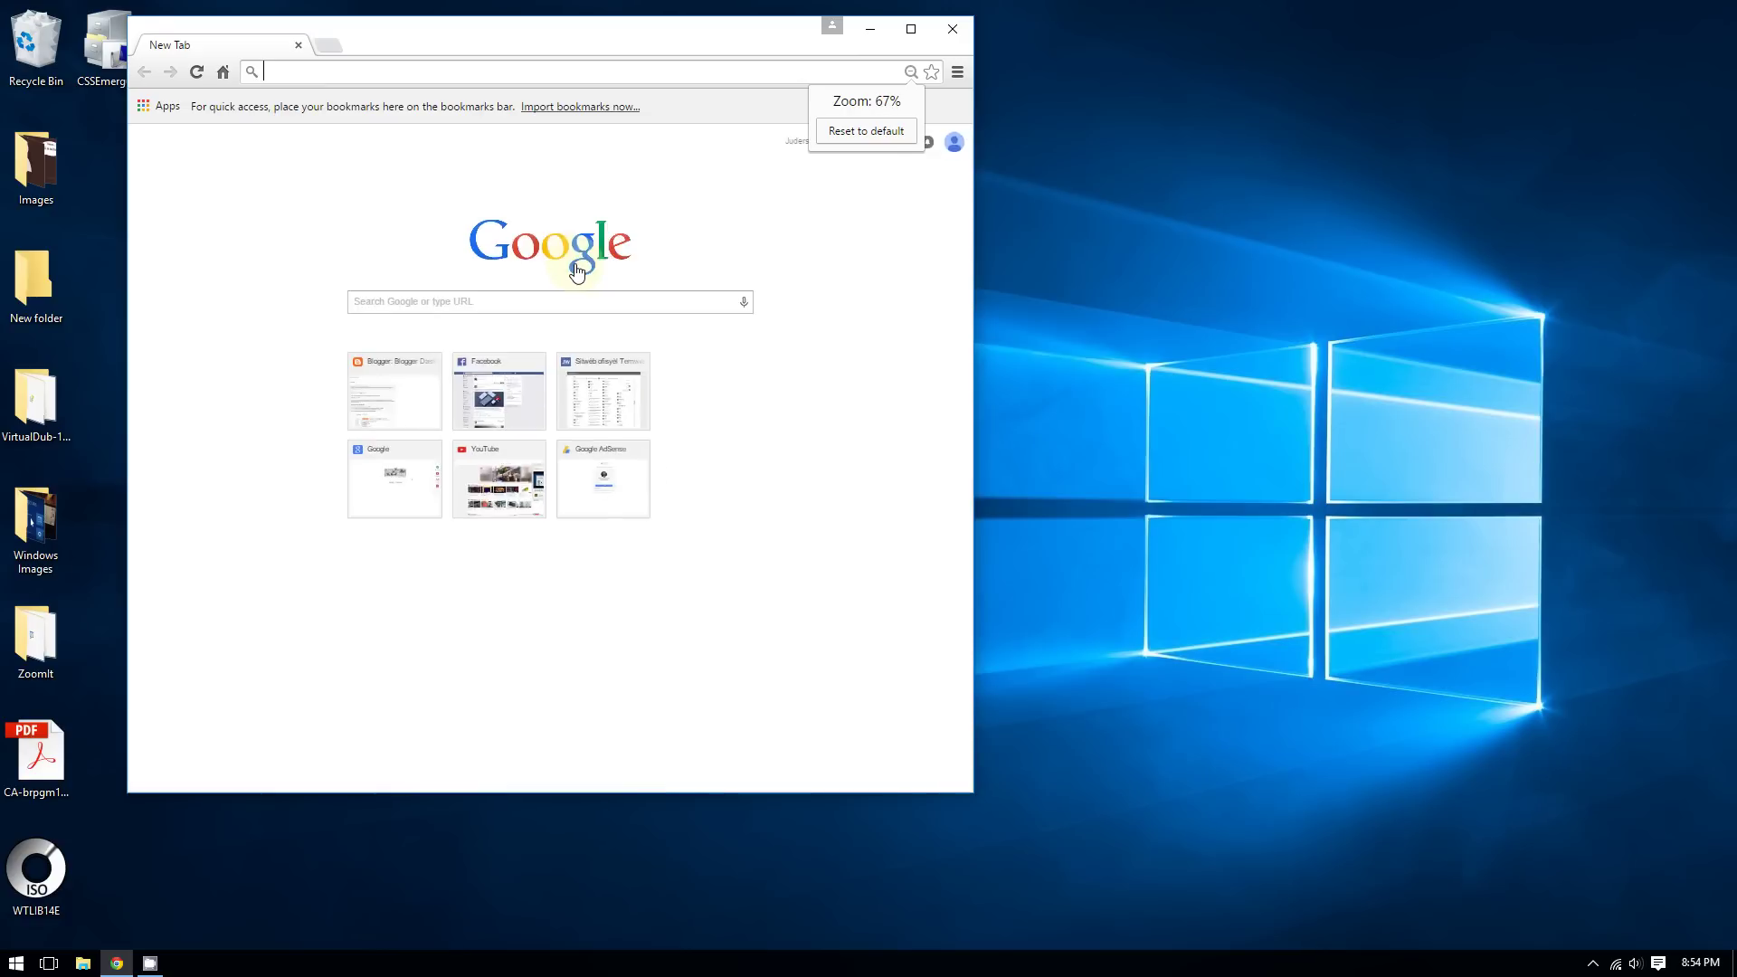
pyautogui.hotkey('ctrl', '-')
pyautogui.hotkey('ctrl', '-')
pyautogui.hotkey('ctrl', '-')
pyautogui.hotkey('ctrl', '-')
pyautogui.hotkey('ctrl', '-')
pyautogui.hotkey('ctrl', '+')
pyautogui.hotkey('ctrl', '+')
pyautogui.hotkey('ctrl', '+')
pyautogui.hotkey('ctrl', '+')
pyautogui.hotkey('ctrl', '+')
pyautogui.hotkey('ctrl', '-')
pyautogui.hotkey('ctrl', '-')
pyautogui.hotkey('ctrl', '-')
pyautogui.hotkey('ctrl', '-')
pyautogui.hotkey('ctrl', '-')
pyautogui.hotkey('ctrl', '-')
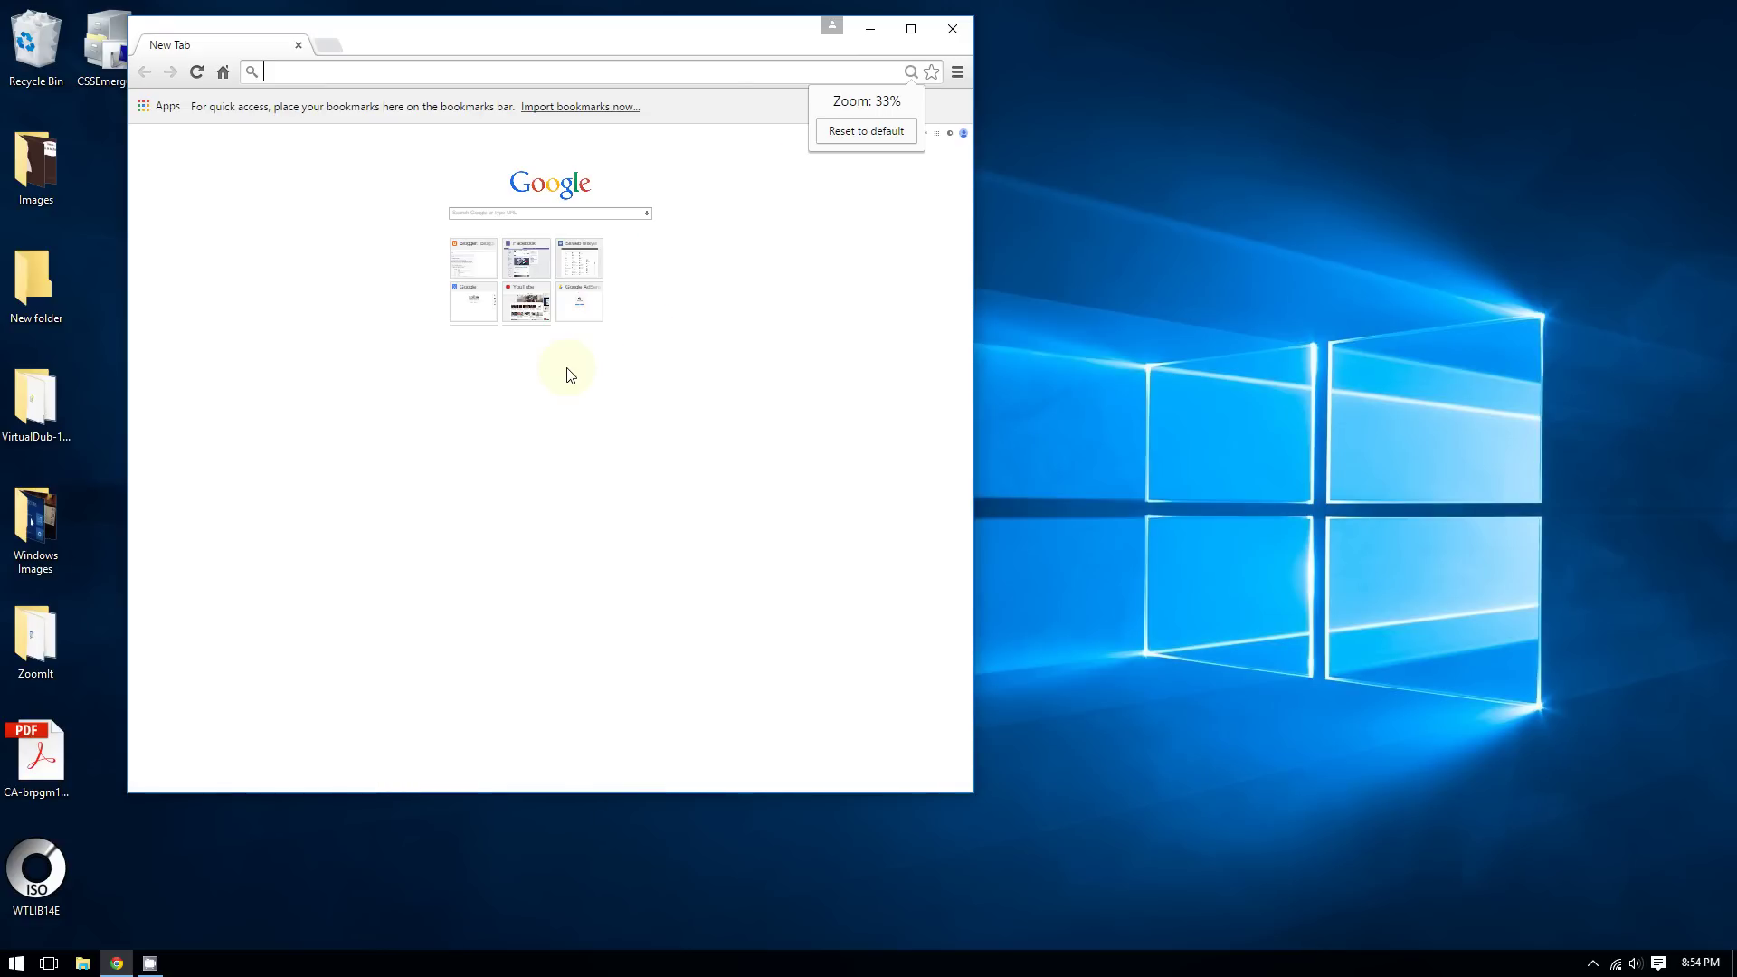
pyautogui.hotkey('ctrl', '+')
pyautogui.hotkey('ctrl', '+')
pyautogui.click(952, 28)
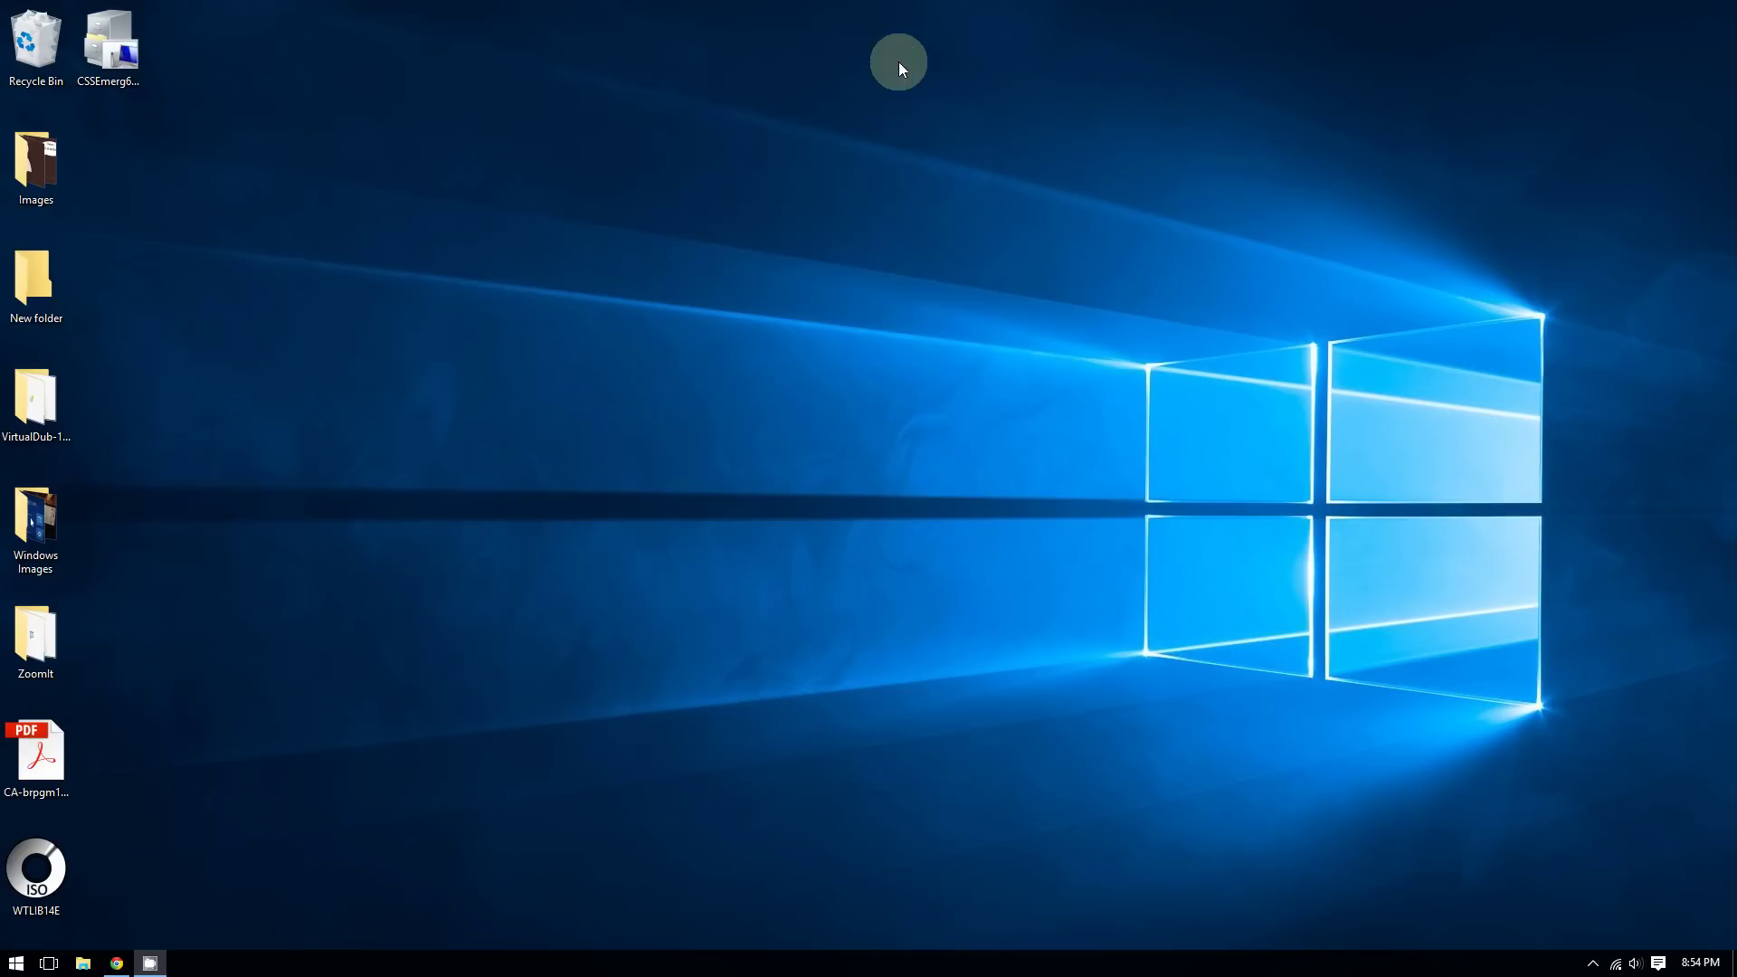
pyautogui.click(17, 964)
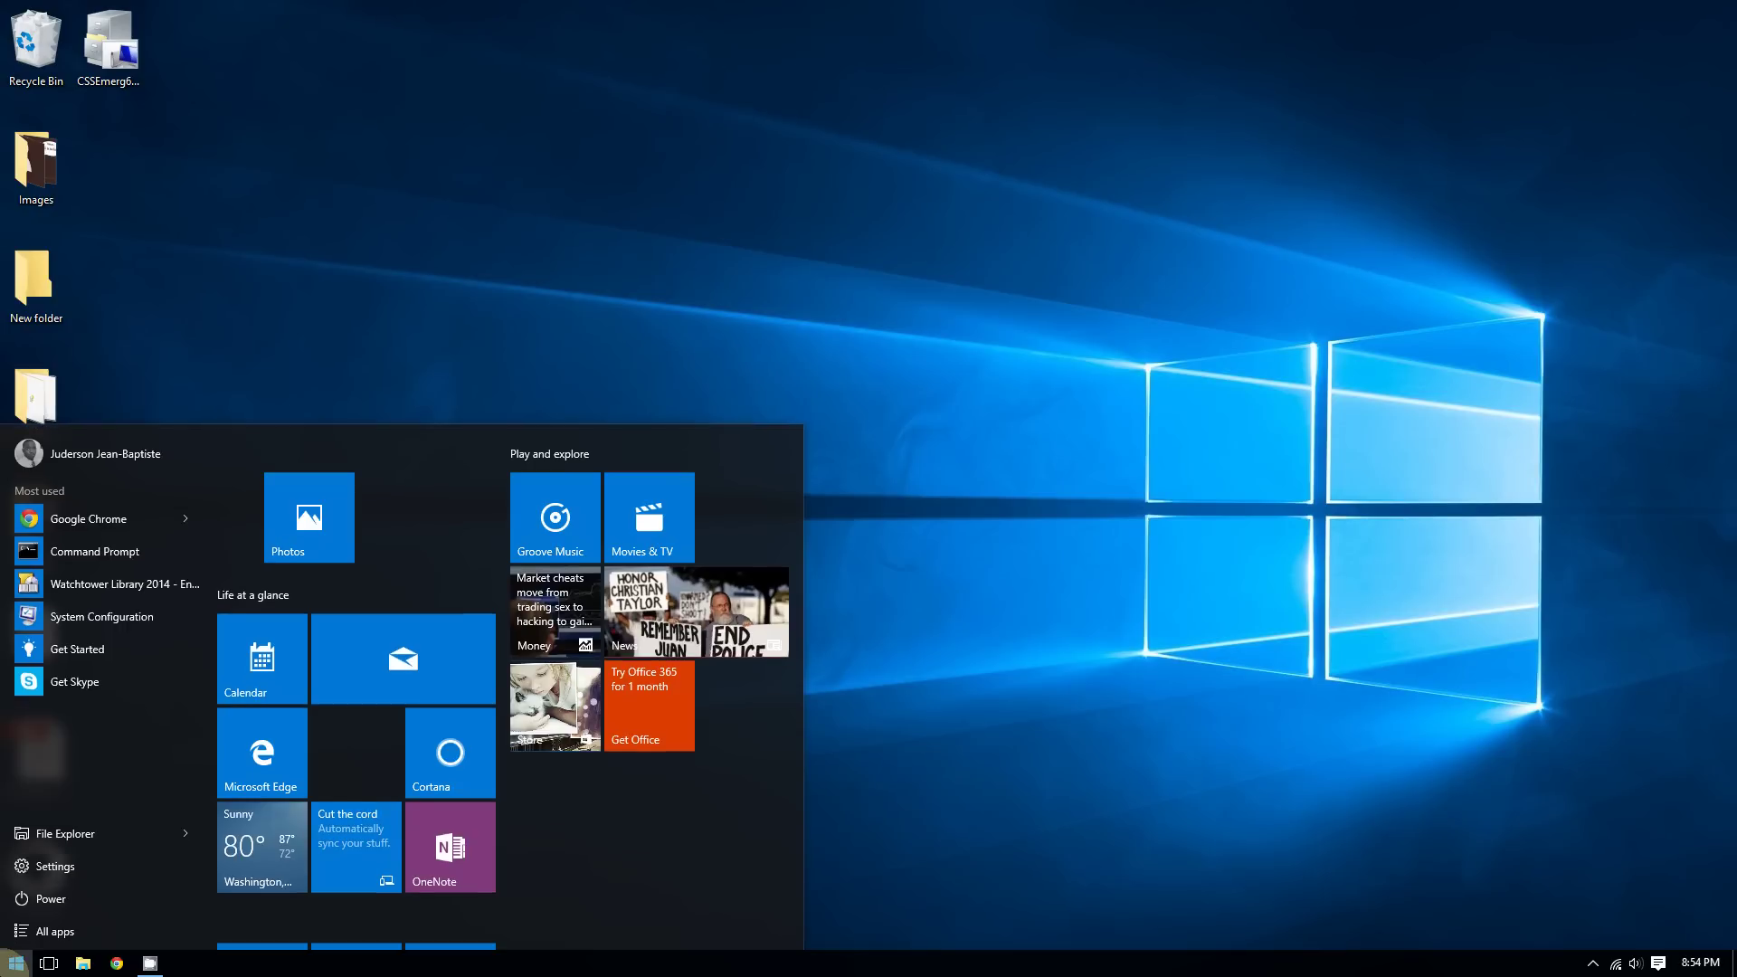
pyautogui.write('wor')
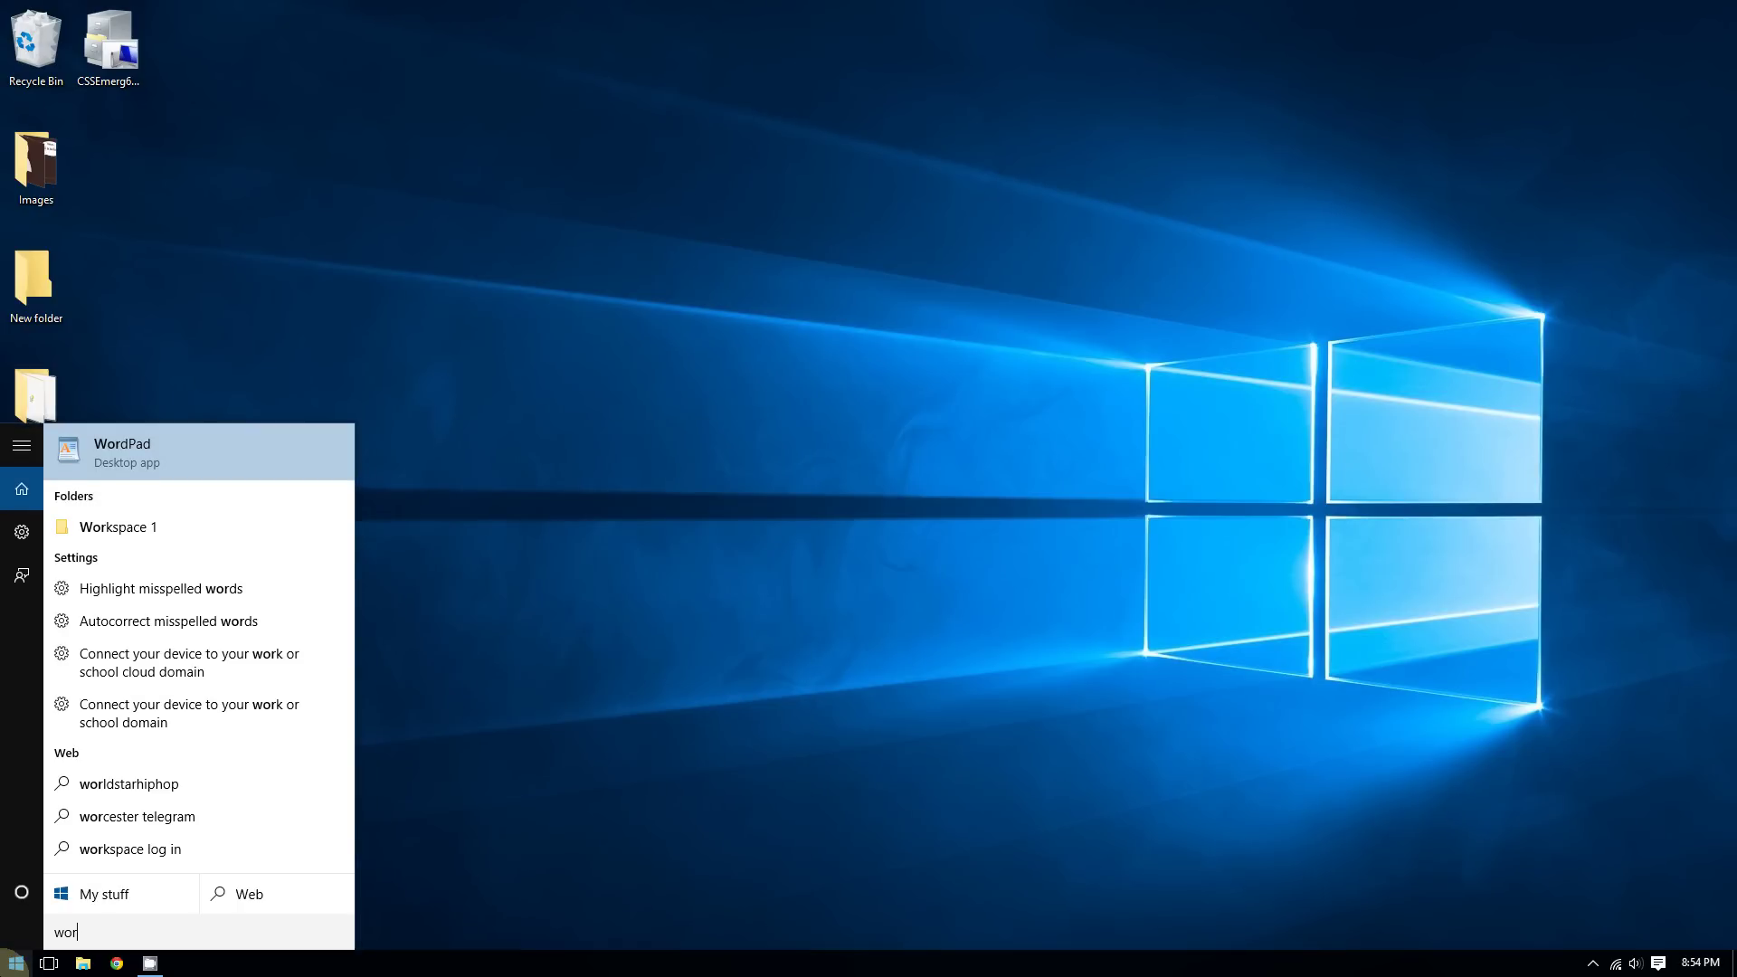
pyautogui.click(209, 469)
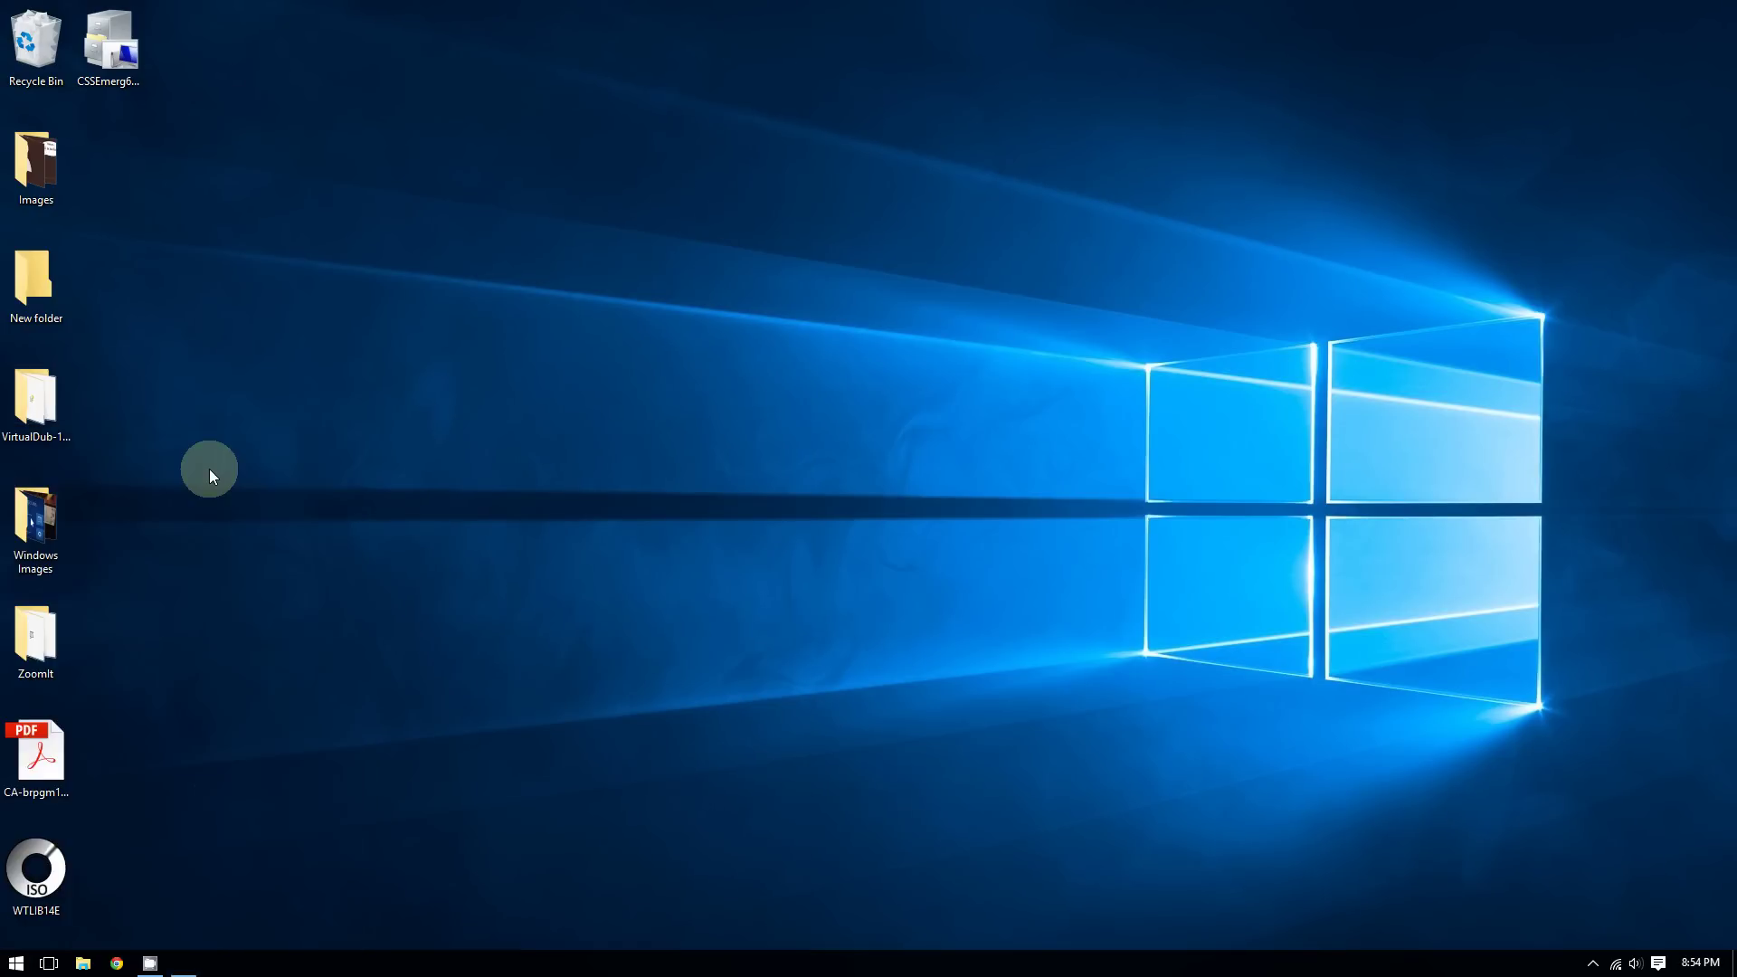
pyautogui.write('Hello world')
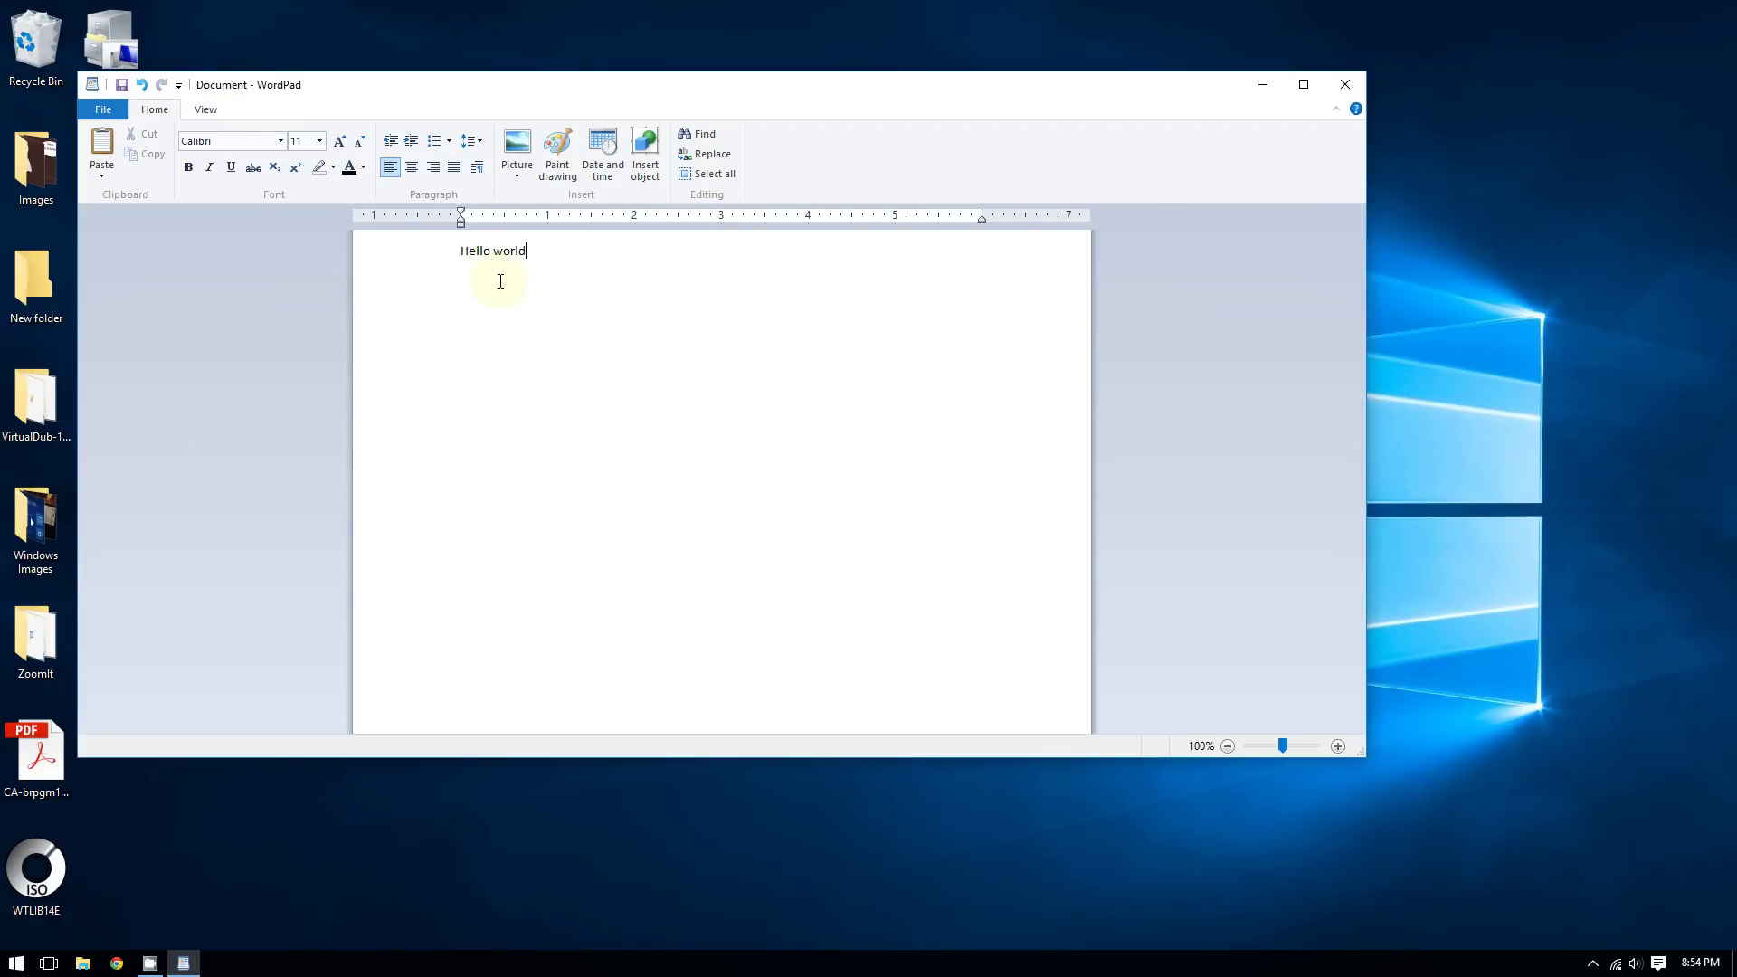
pyautogui.keyDown('ctrl'); pyautogui.scroll(10, 501, 281); pyautogui.keyUp('ctrl')
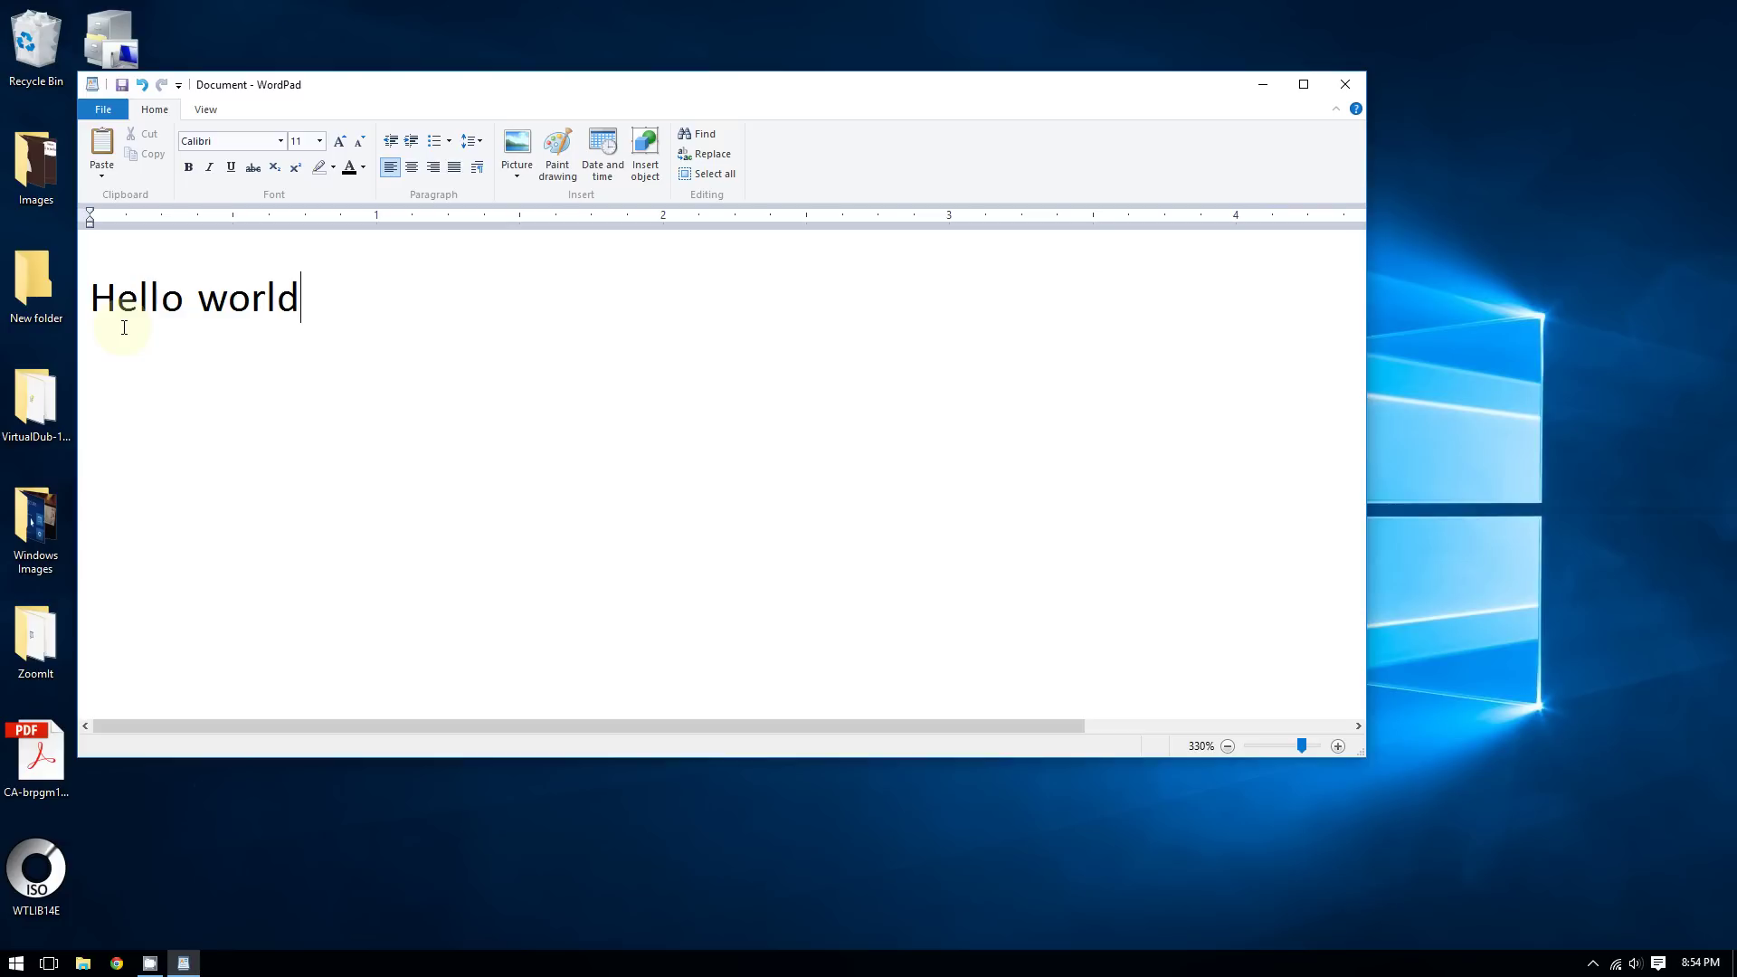
pyautogui.keyDown('ctrl'); pyautogui.scroll(-8, 124, 328); pyautogui.keyUp('ctrl')
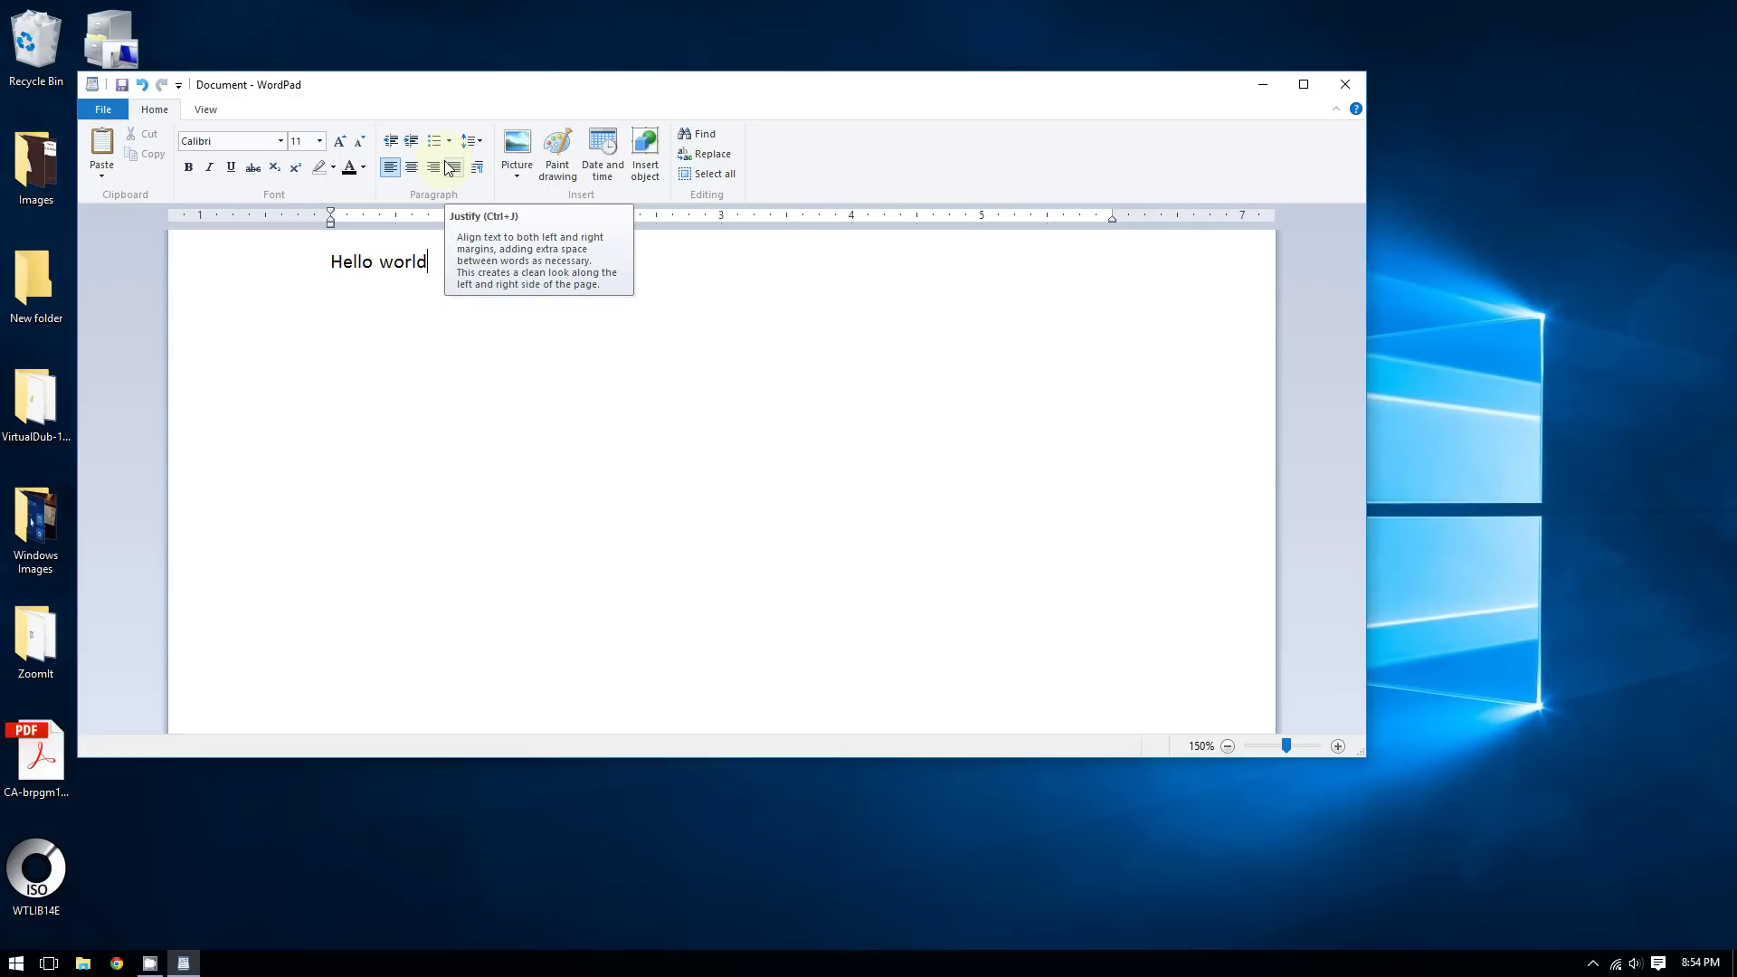
pyautogui.click(1345, 84)
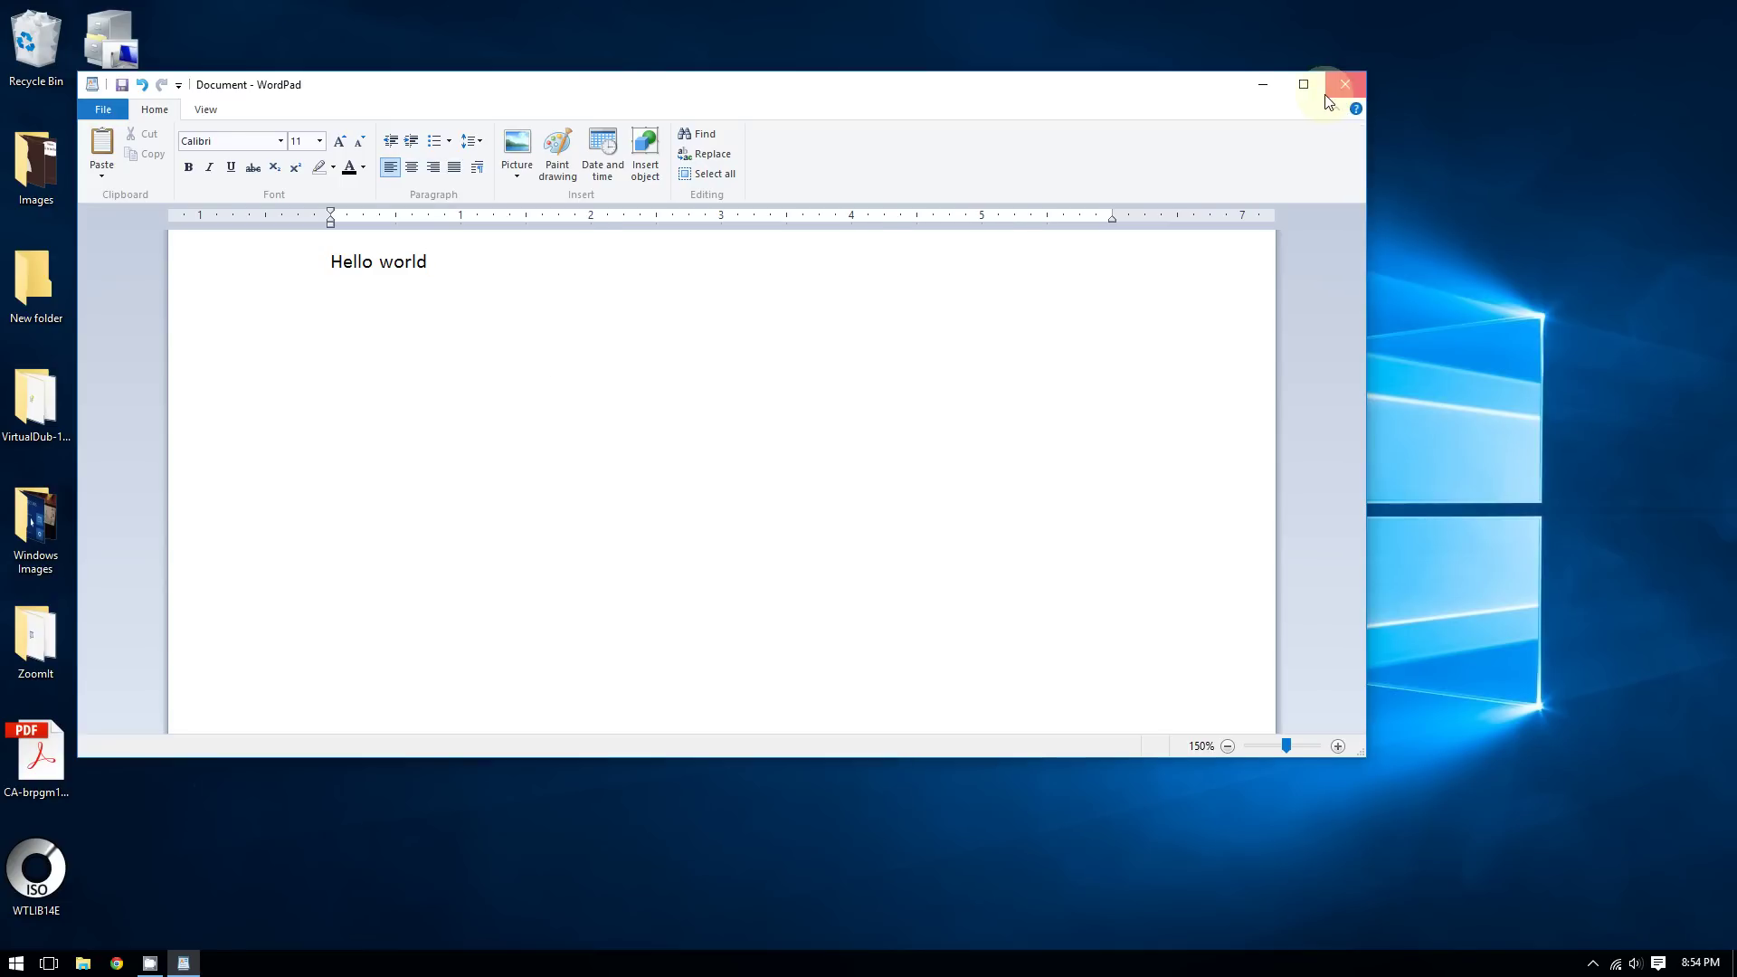
pyautogui.click(759, 425)
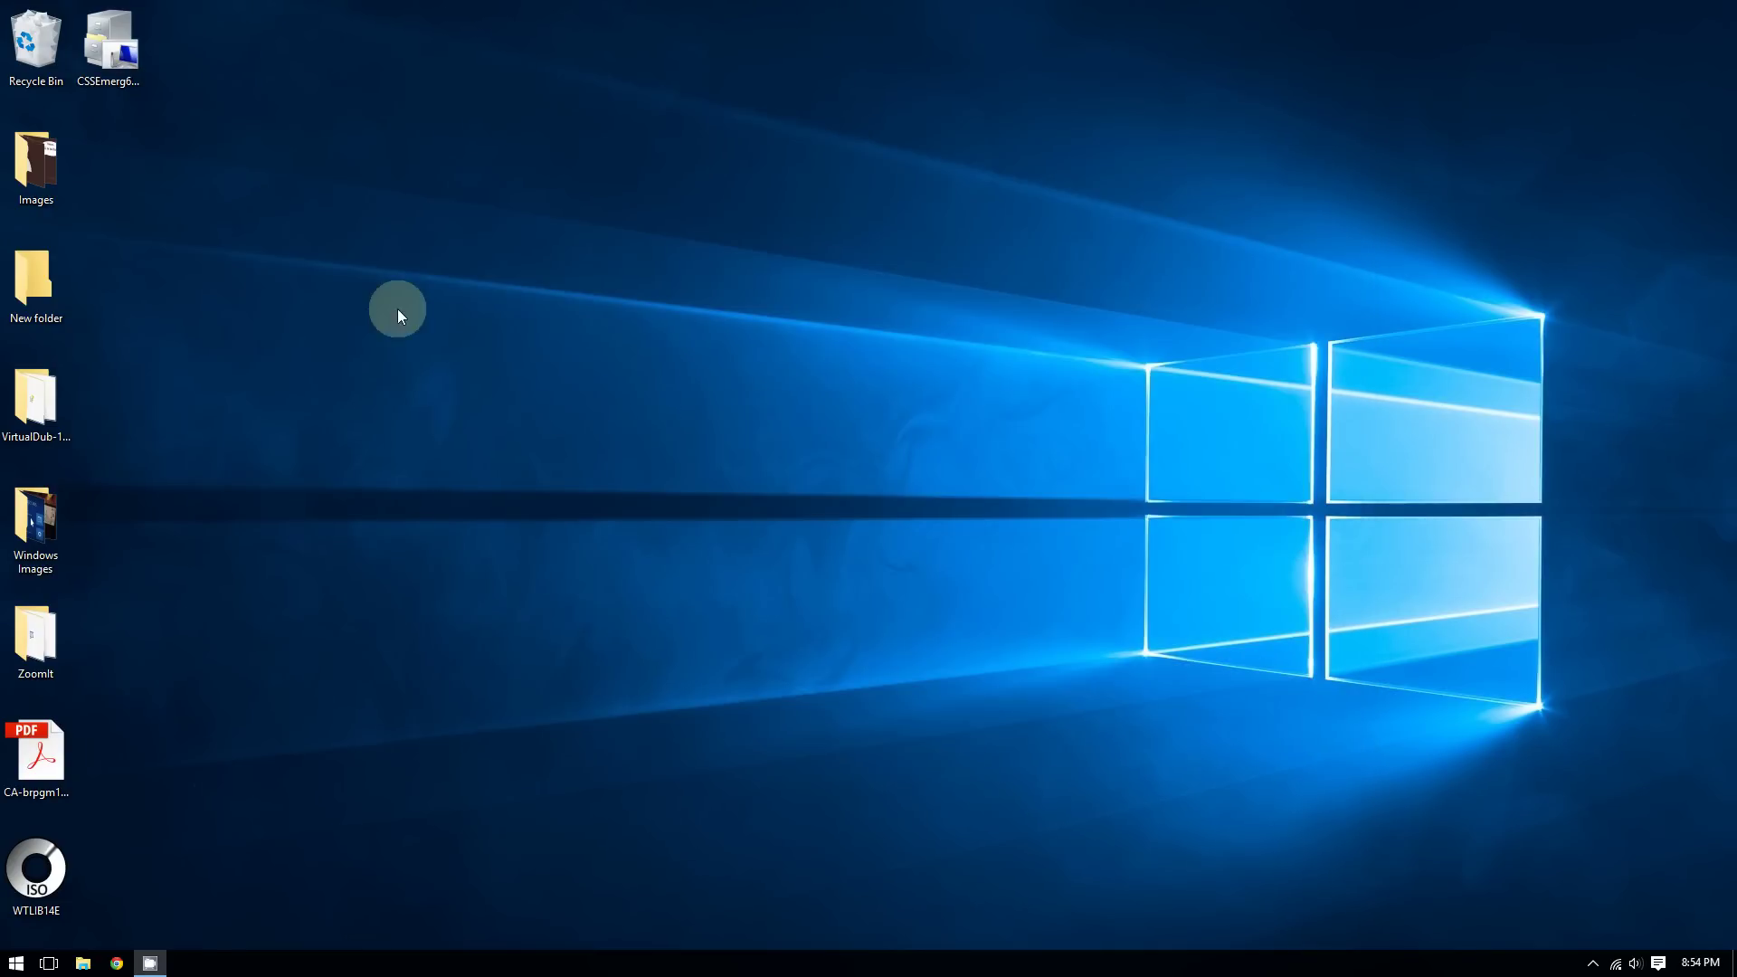
pyautogui.rightClick(217, 206)
pyautogui.moveTo(263, 217)
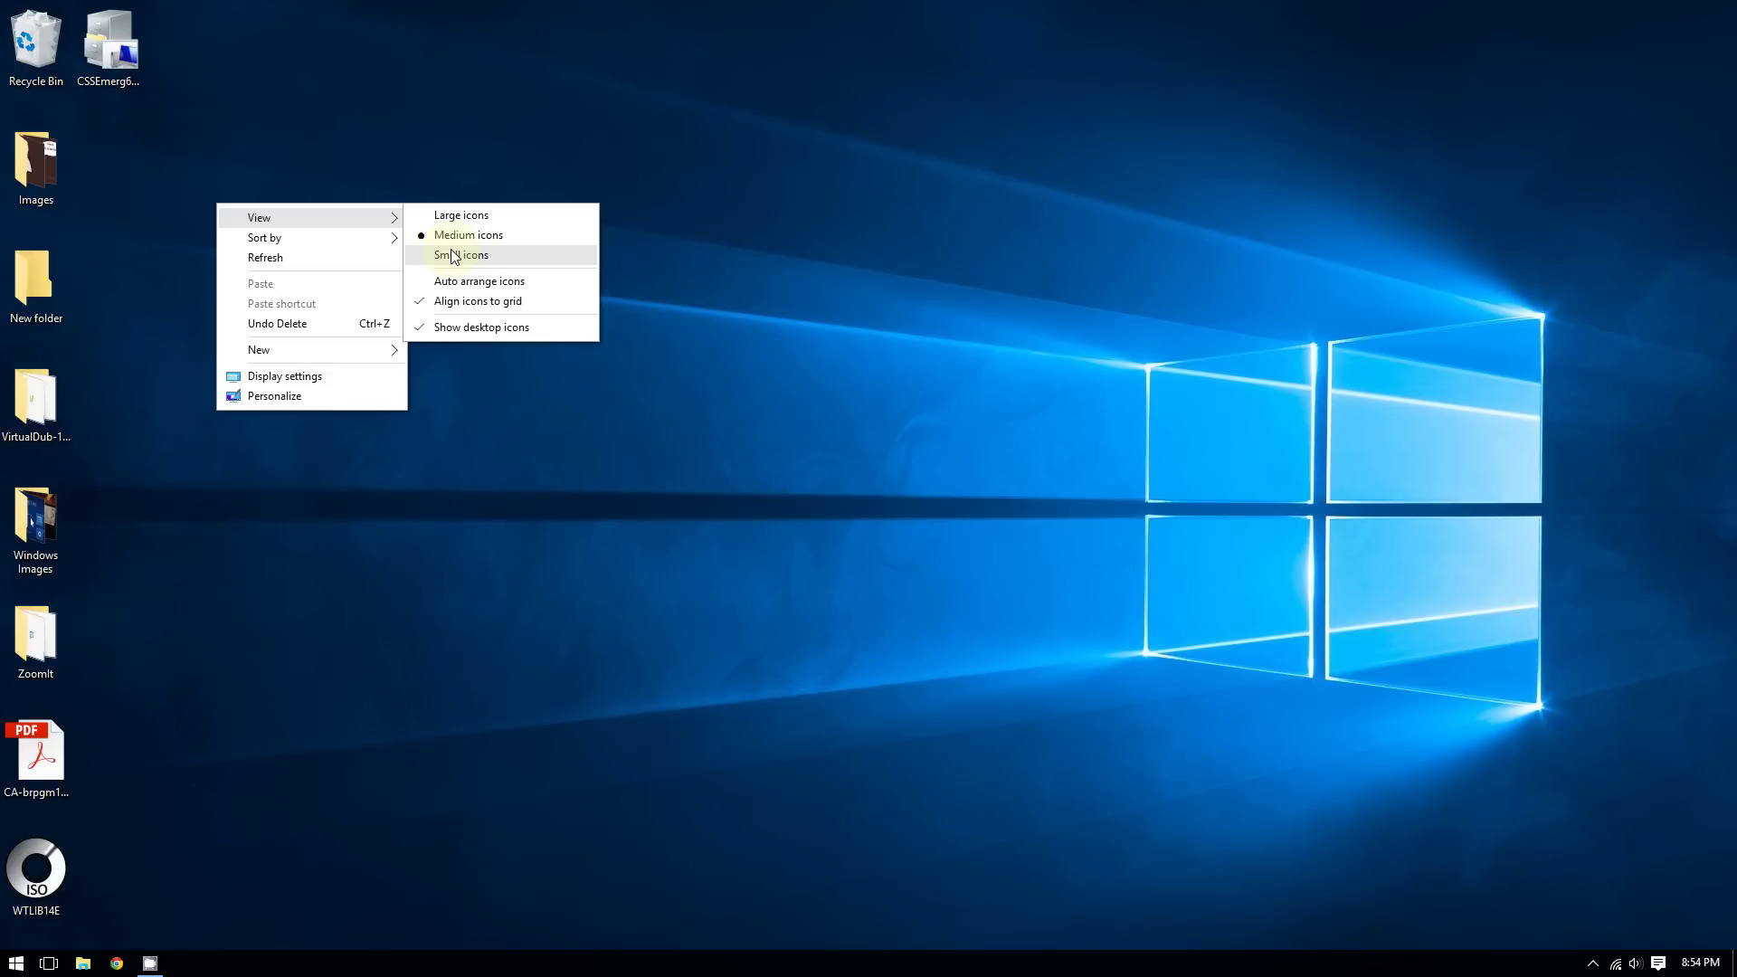
pyautogui.click(419, 155)
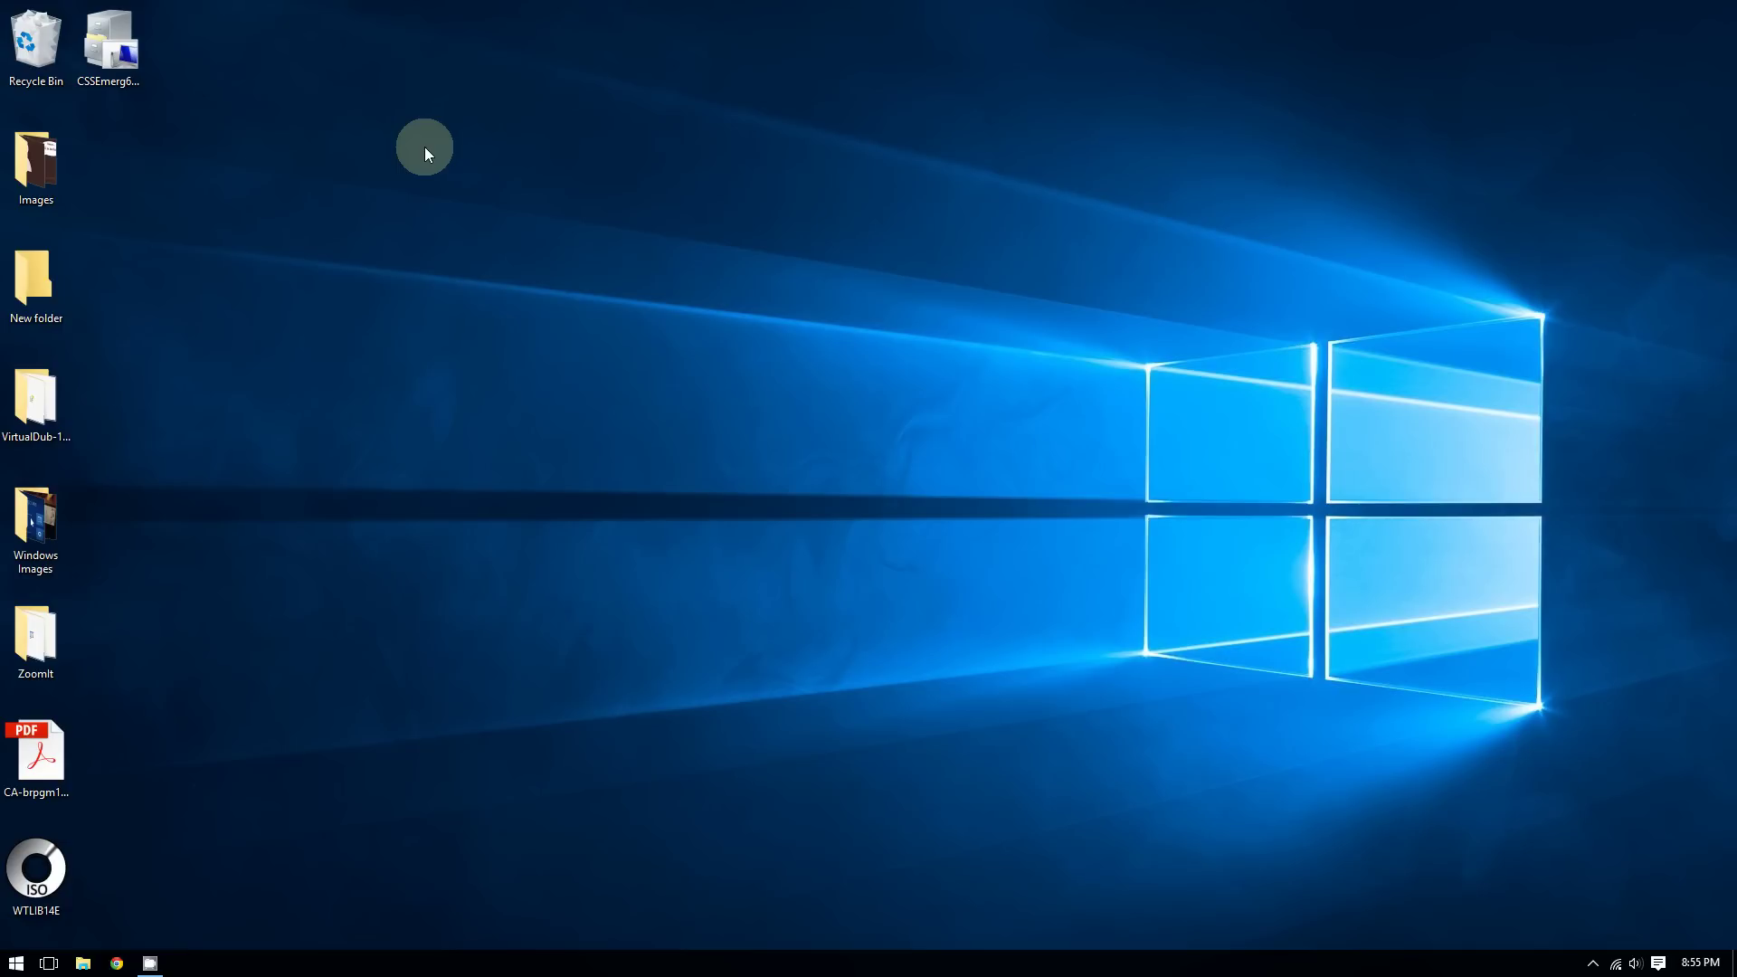
pyautogui.keyDown('ctrl'); pyautogui.scroll(5, 81, 263); pyautogui.keyUp('ctrl')
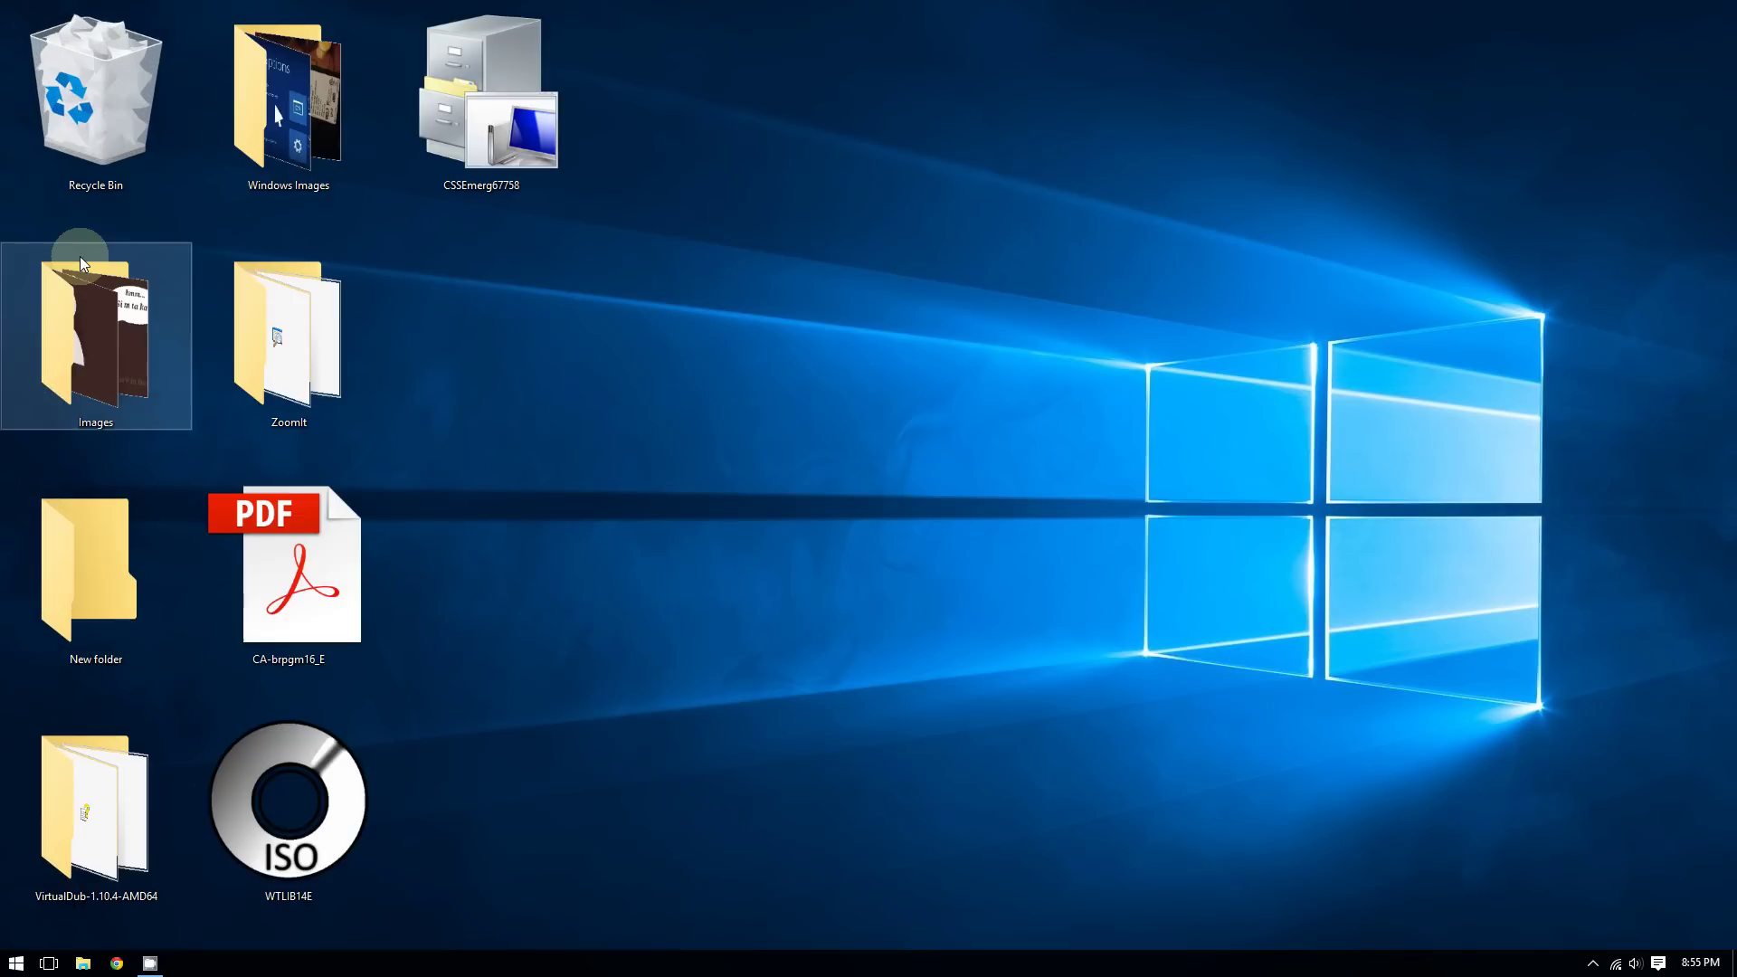
pyautogui.moveTo(85, 257)
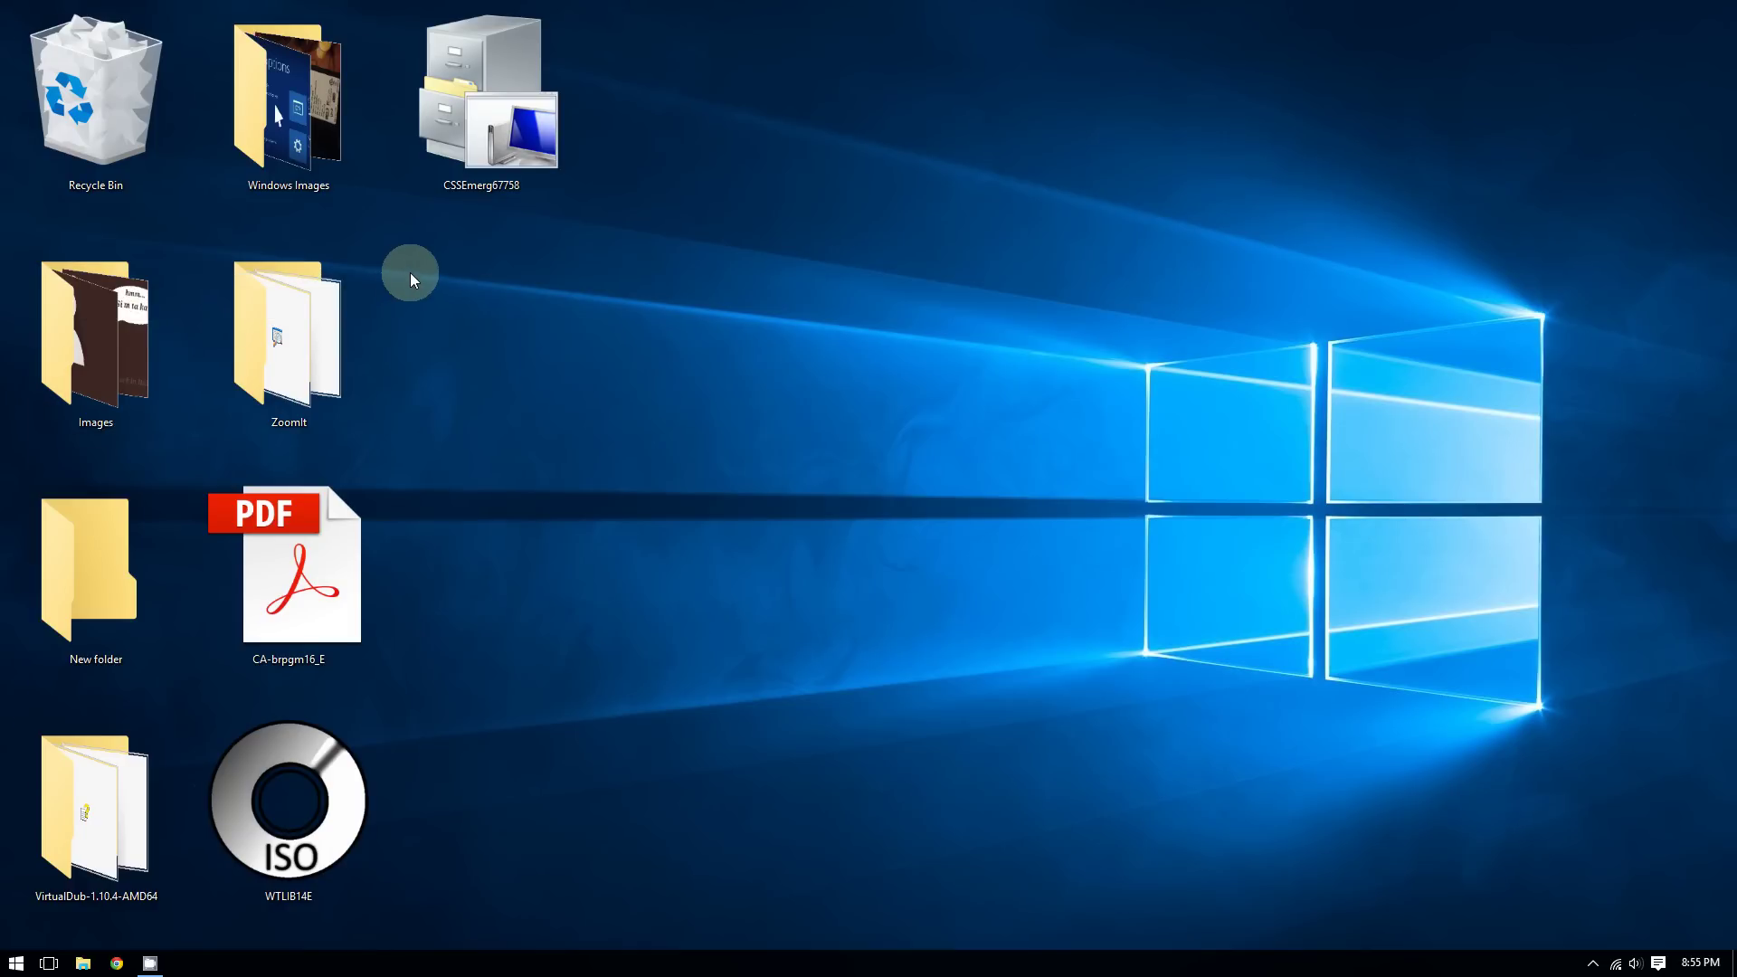
pyautogui.keyDown('ctrl'); pyautogui.scroll(-2, 410, 273); pyautogui.keyUp('ctrl')
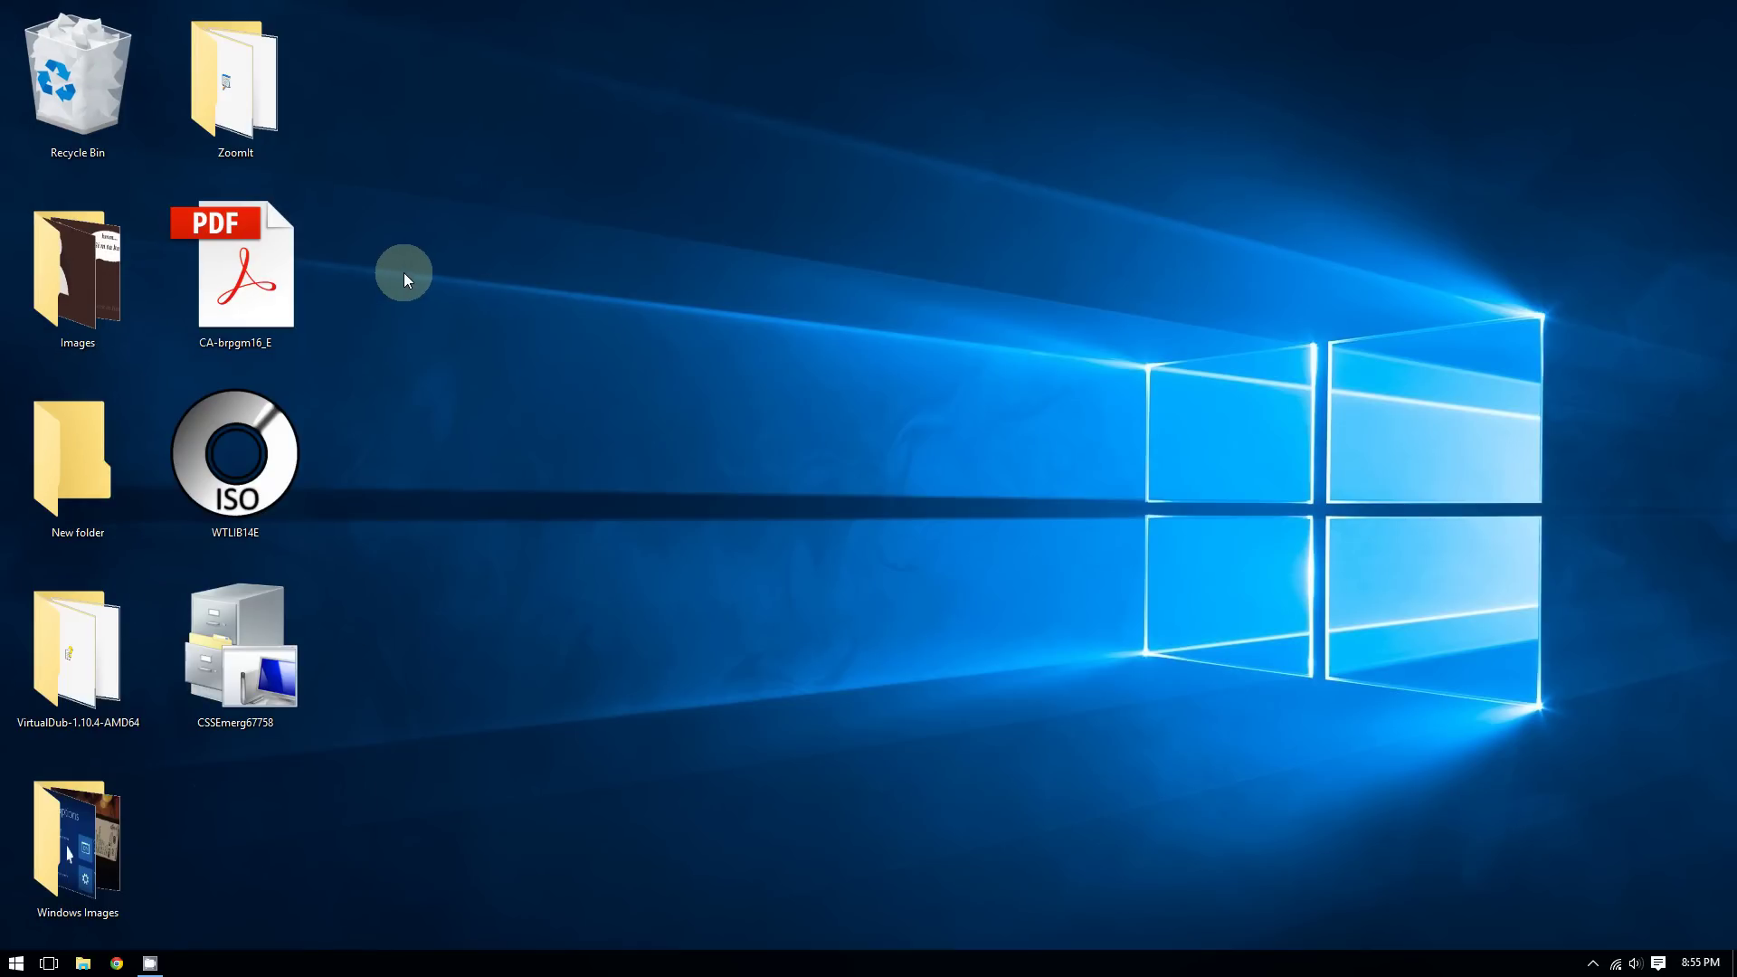
pyautogui.keyDown('ctrl'); pyautogui.scroll(-2, 403, 273); pyautogui.keyUp('ctrl')
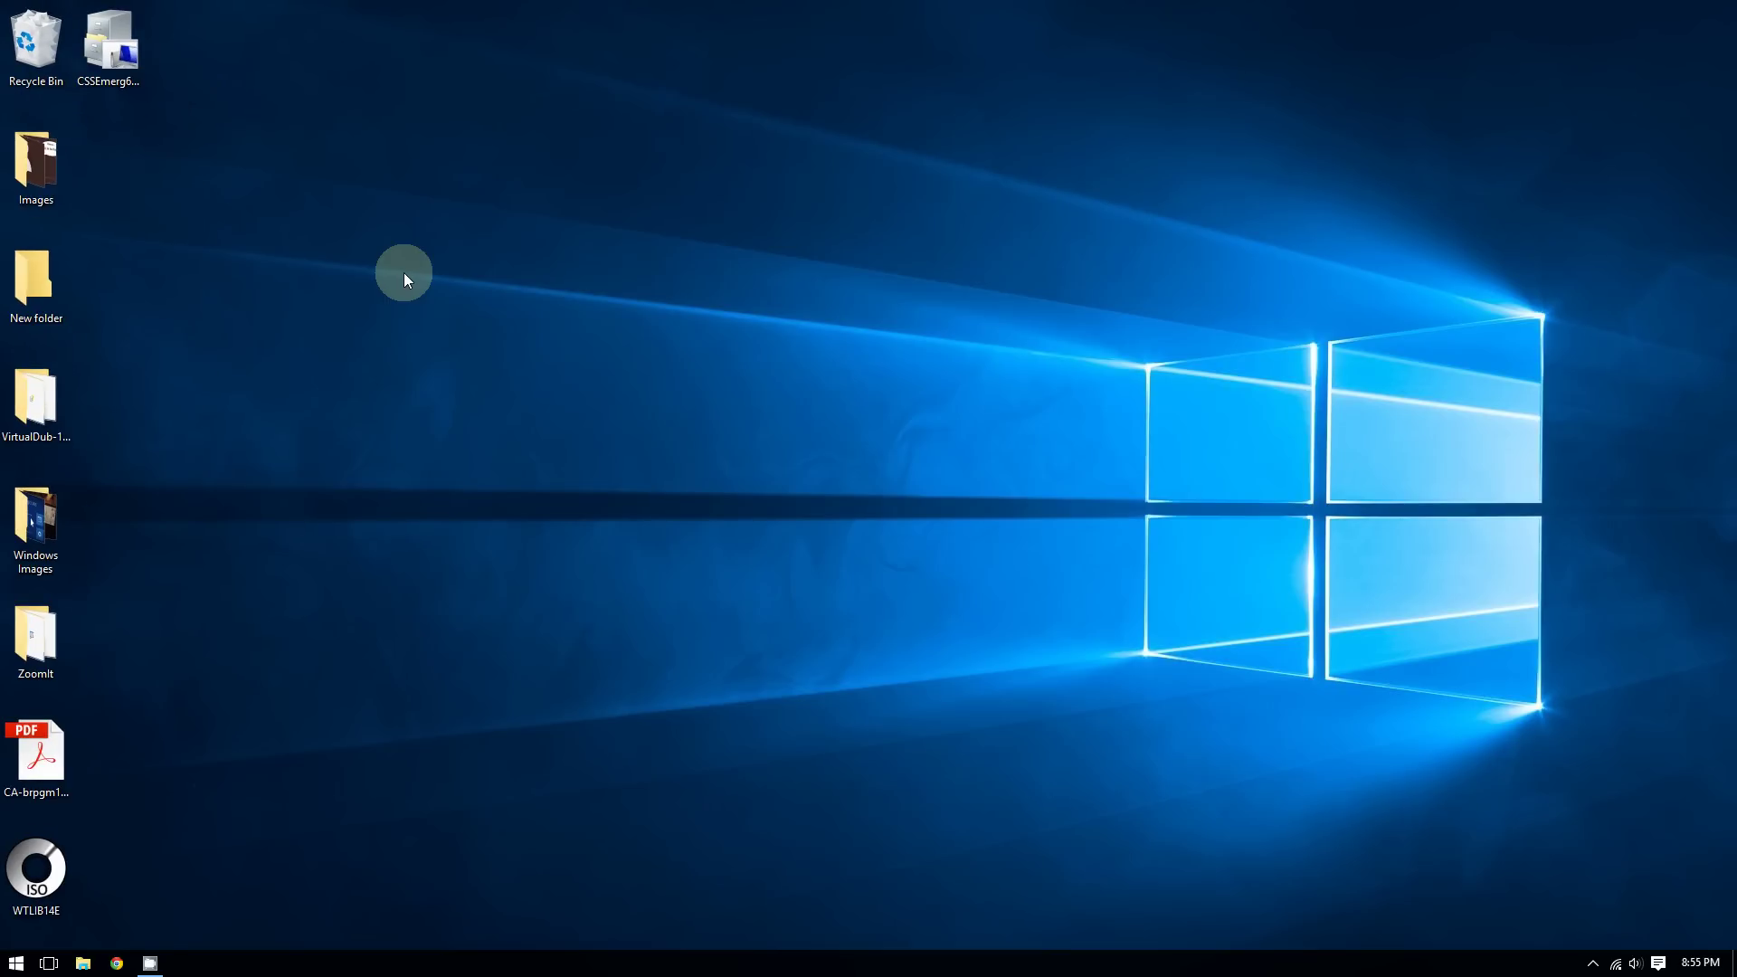